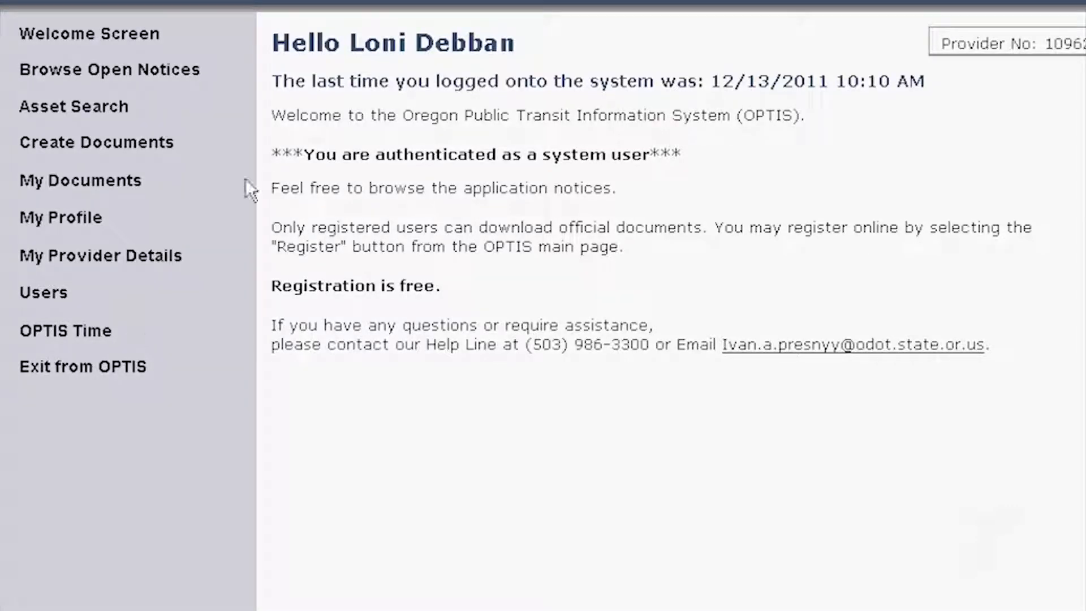
- Go to the Authorized Personnel list under Users and start the Add a New User form
click(48, 299)
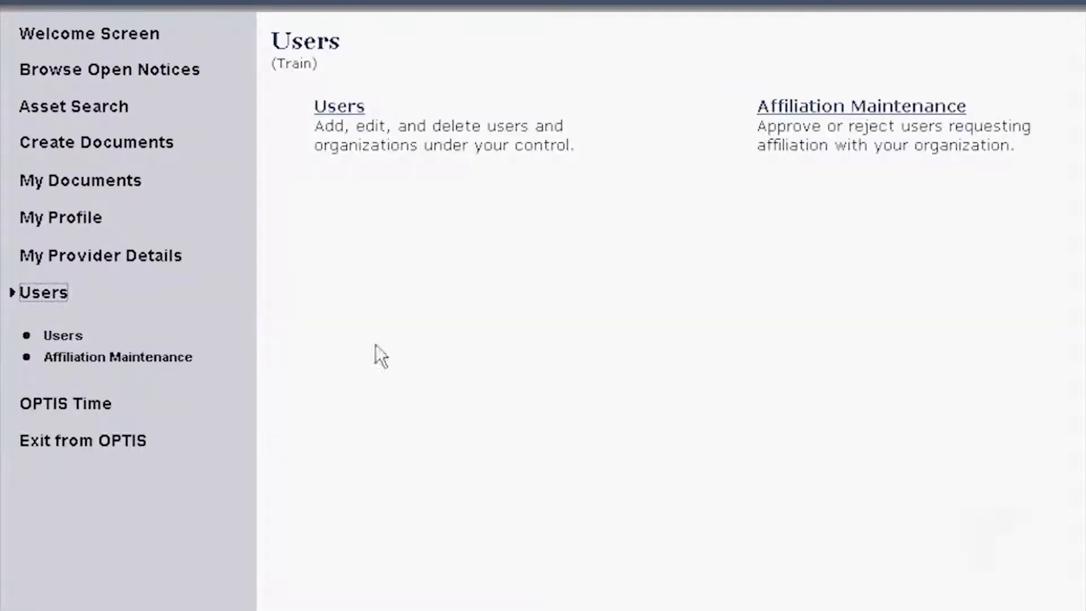
click(339, 107)
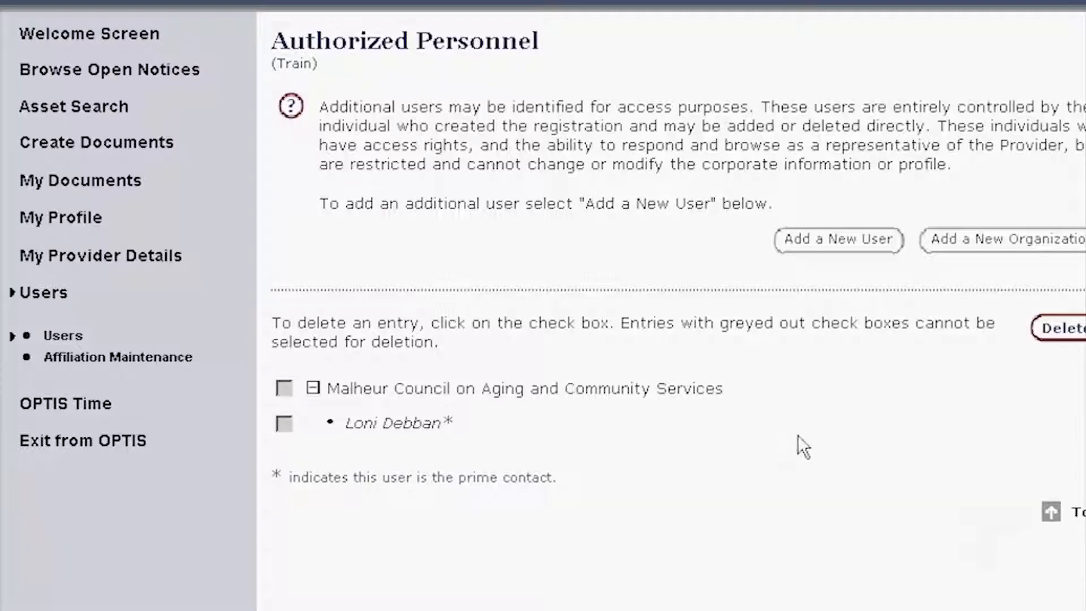
click(838, 240)
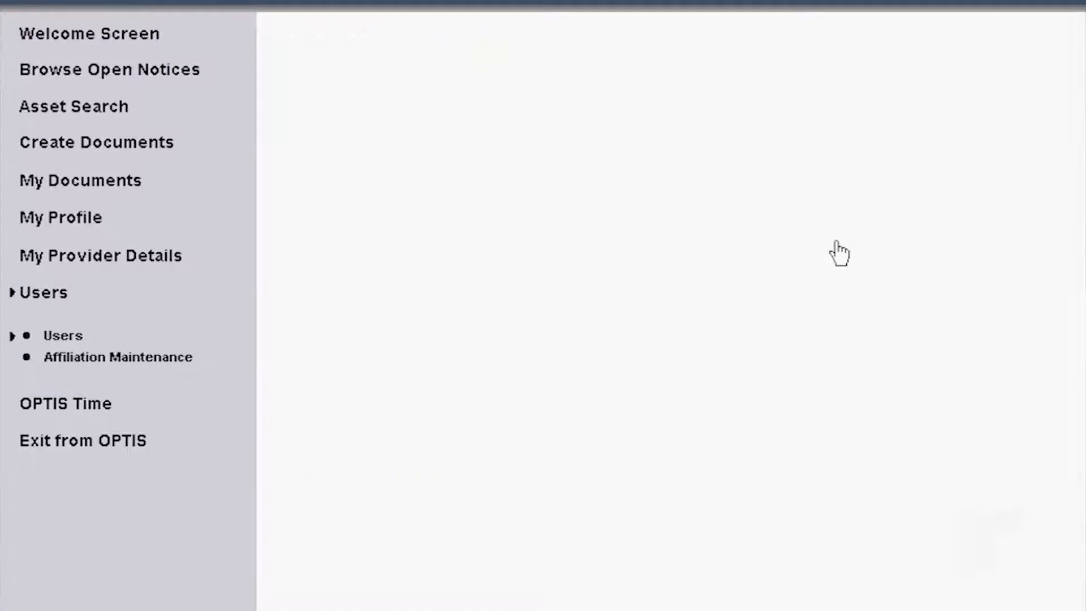
- Enter 'Fiscal Manager' as the new user's title, correcting the typos
scroll(1071, 458, down, 1)
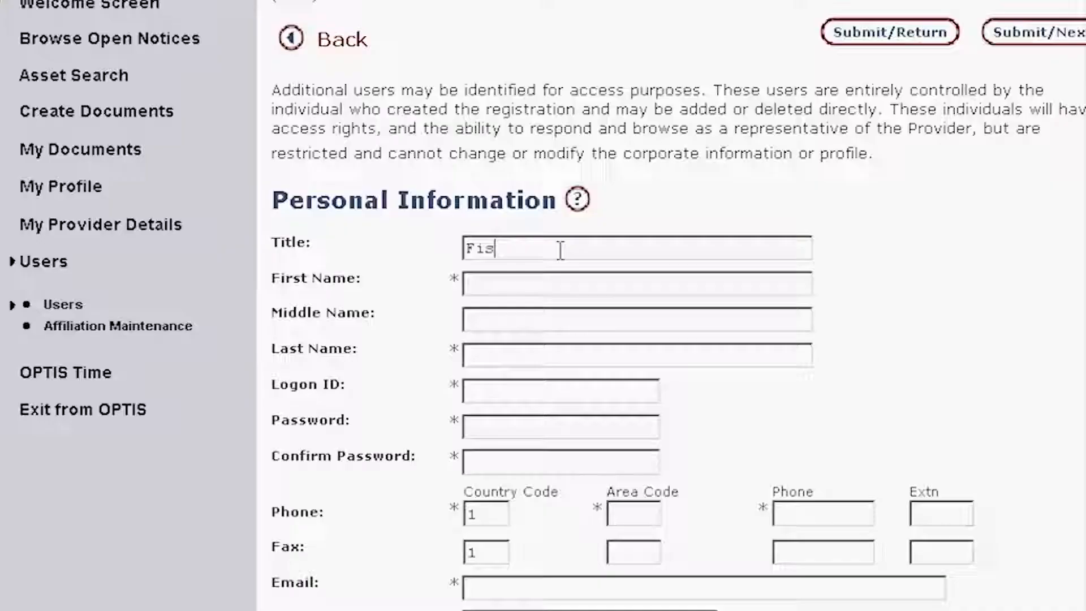
text(cal m)
key(BackSpace)
text(mANAGER)
key(BackSpace)
key(BackSpace)
key(BackSpace)
key(BackSpace)
key(BackSpace)
key(BackSpace)
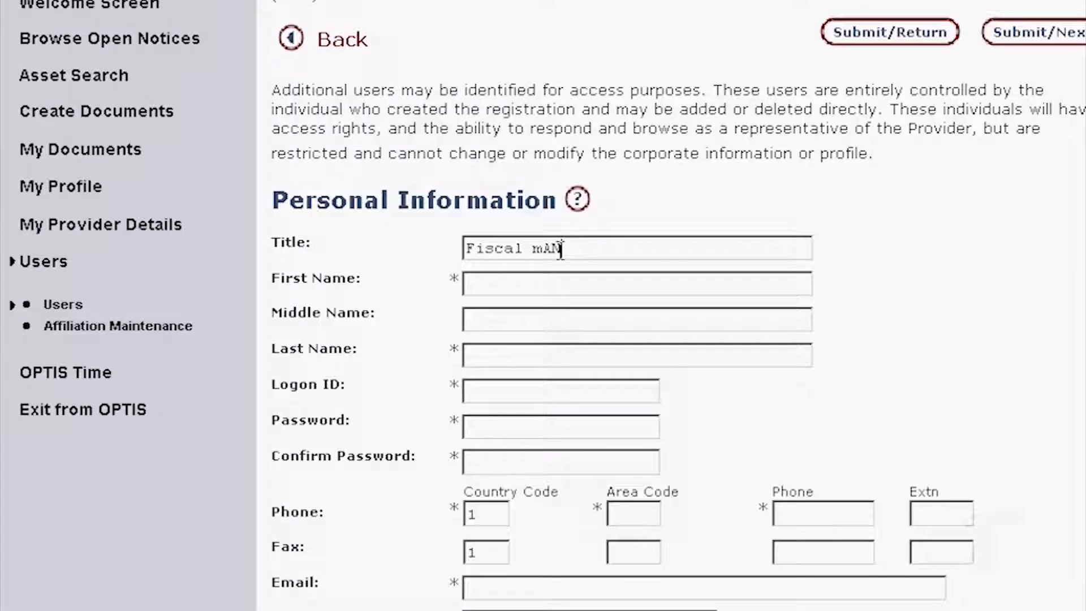
key(BackSpace)
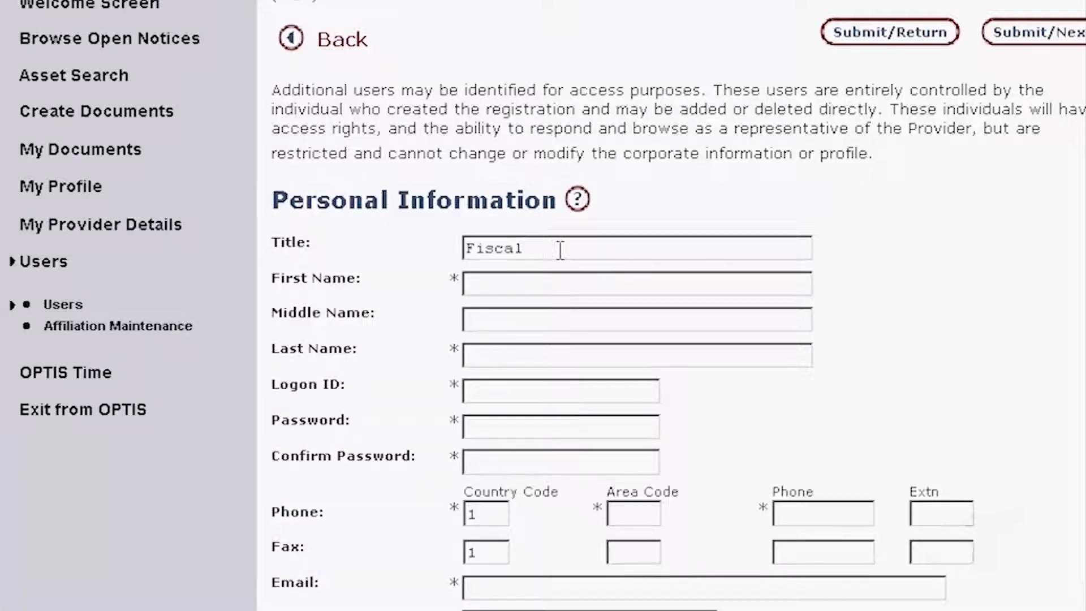
text(Manager)
- Fill in the user's first and last names and begin the logon ID
click(554, 283)
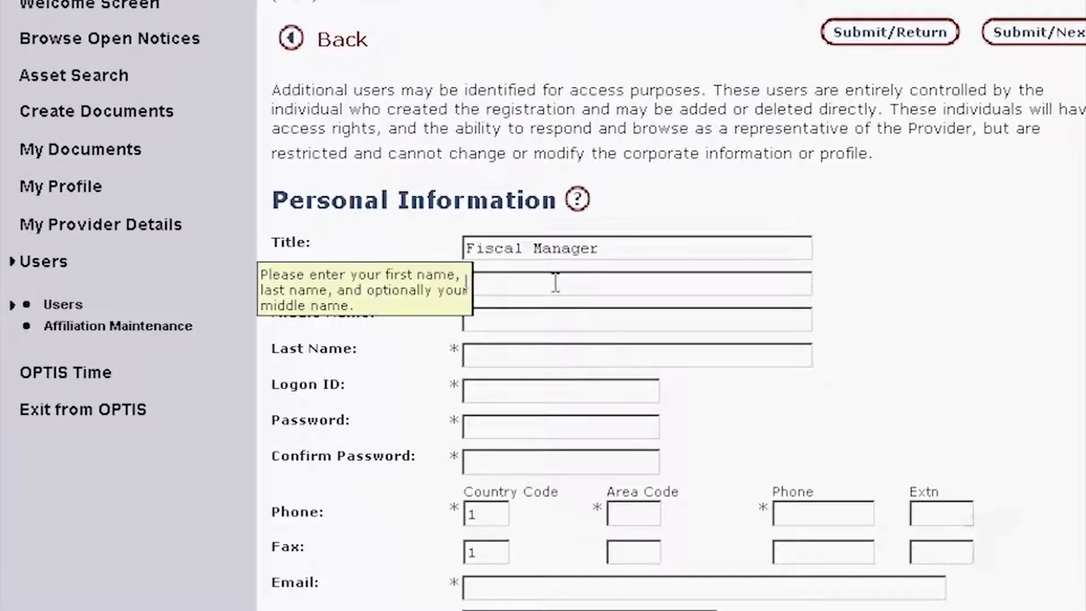
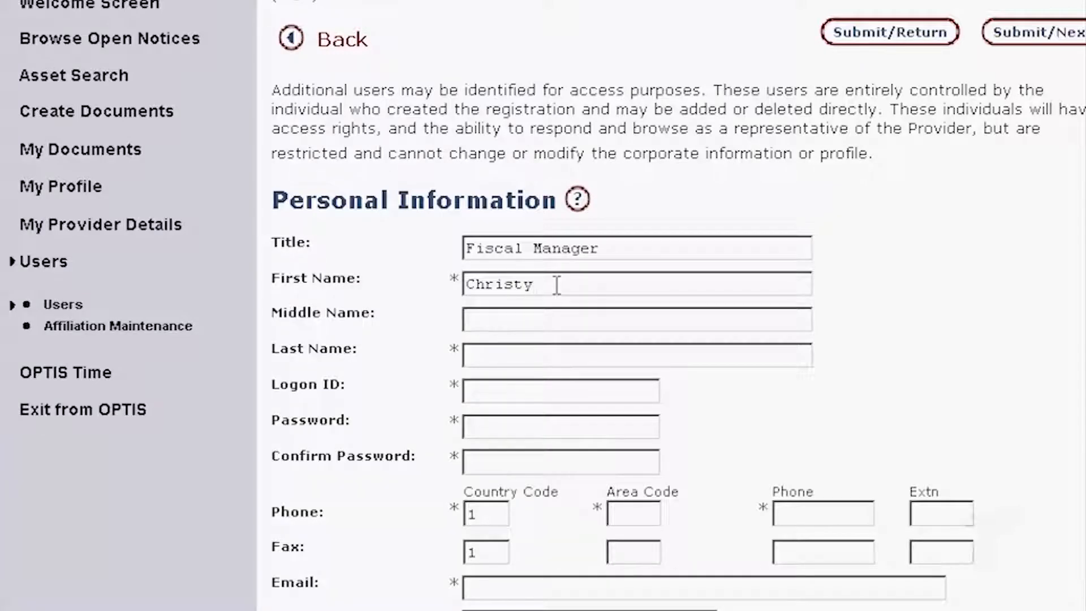
key(Tab)
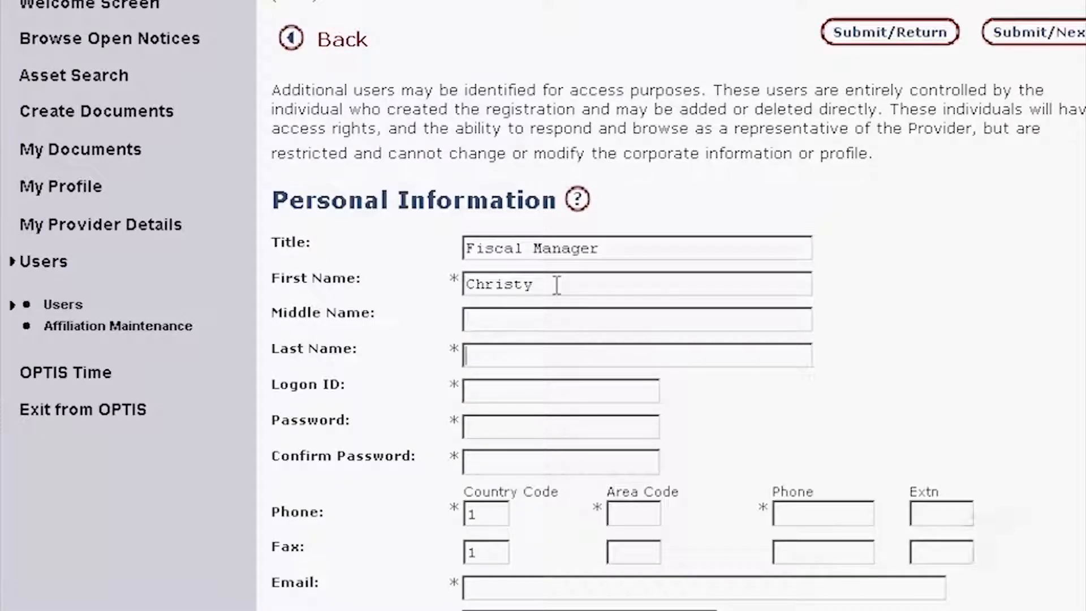
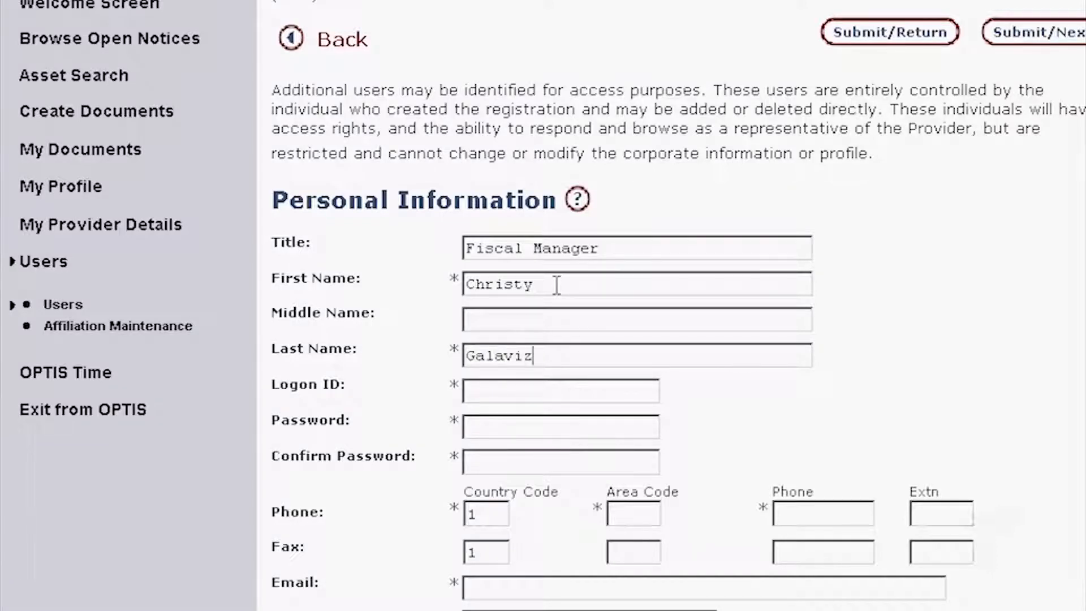
key(Tab)
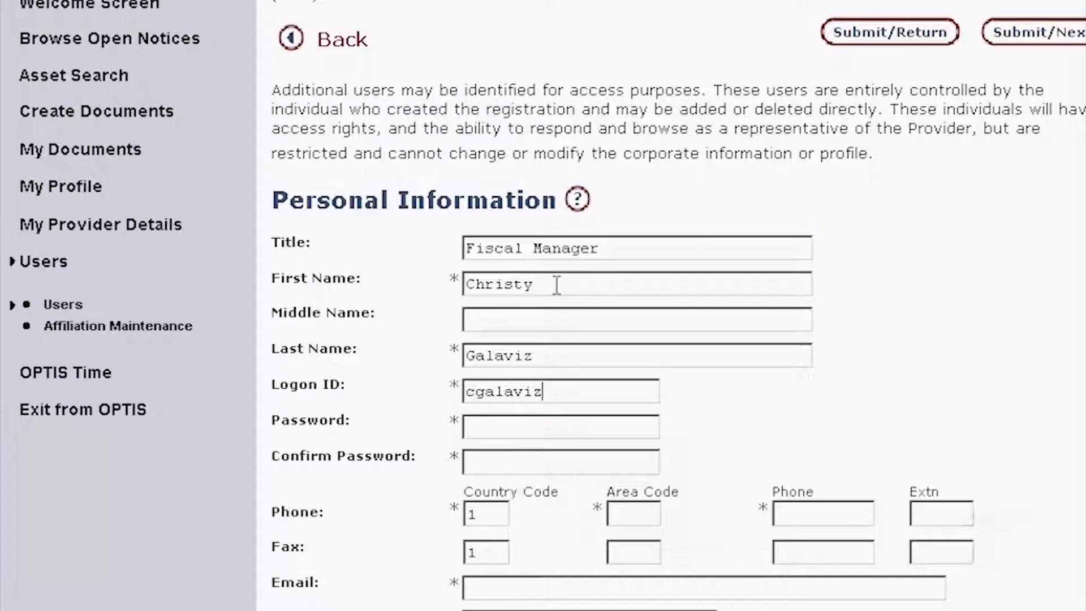
- Finish the logon ID, enter and confirm the password, and add the 541 phone number
key(Tab)
text(•••••••••)
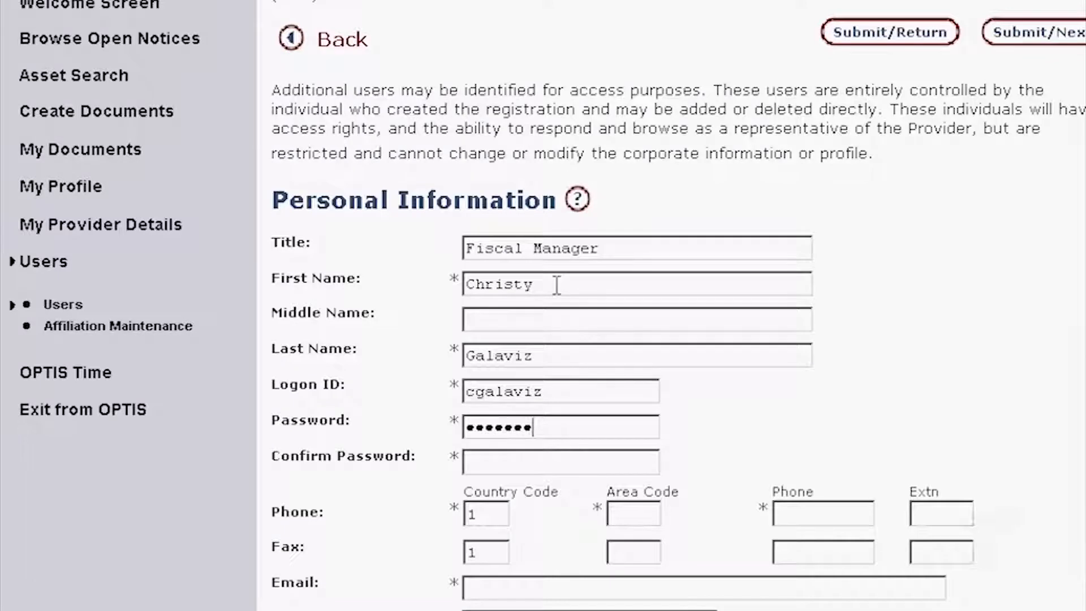
text(•)
key(Tab)
text(•••••••••)
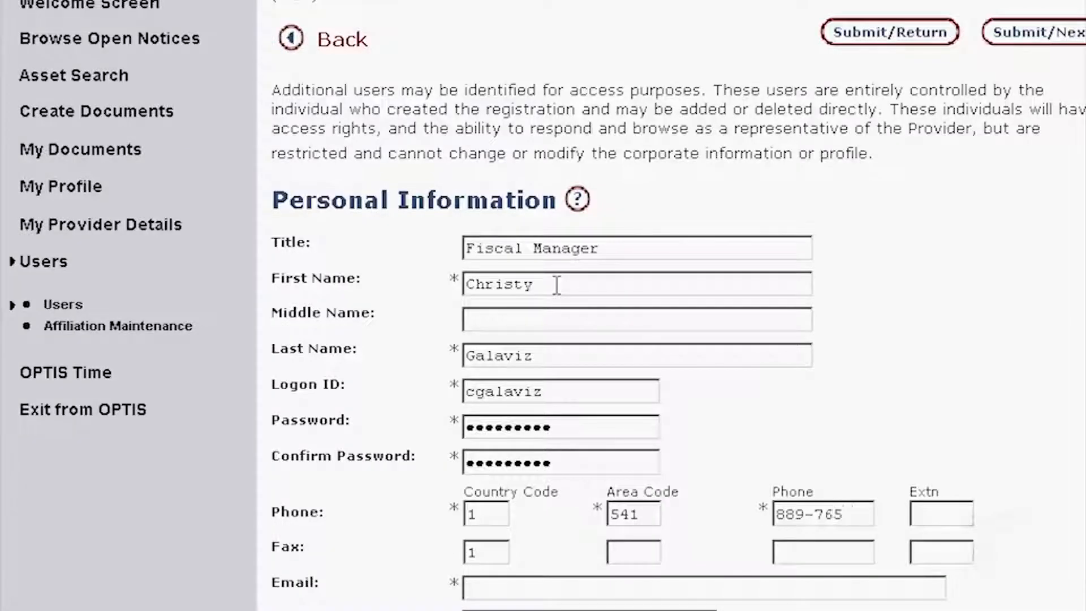
text(1)
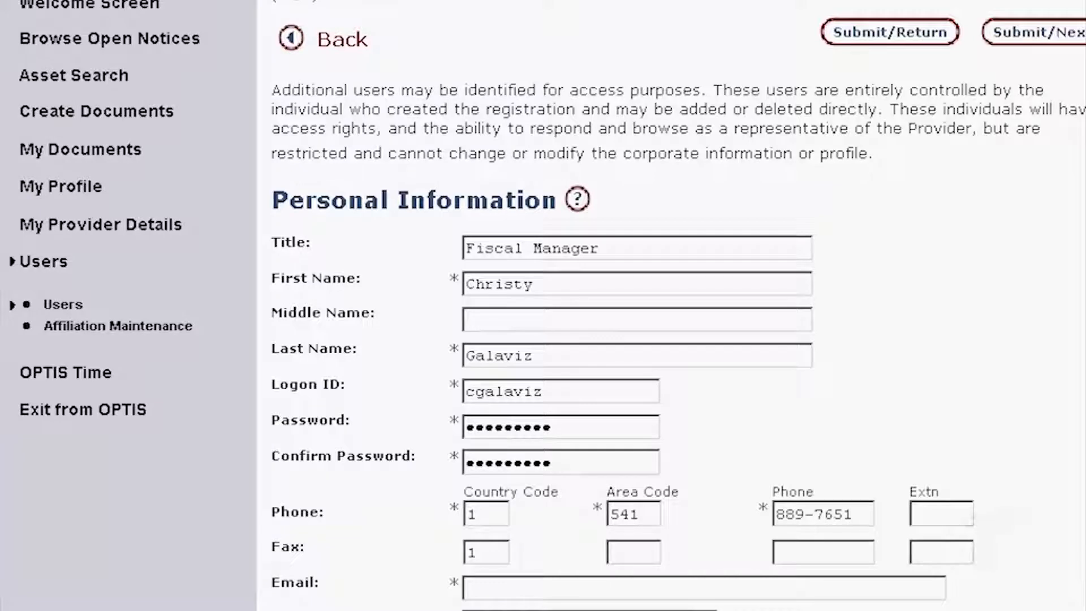
- Skip the extension and enter the user's e-mail address
key(Tab)
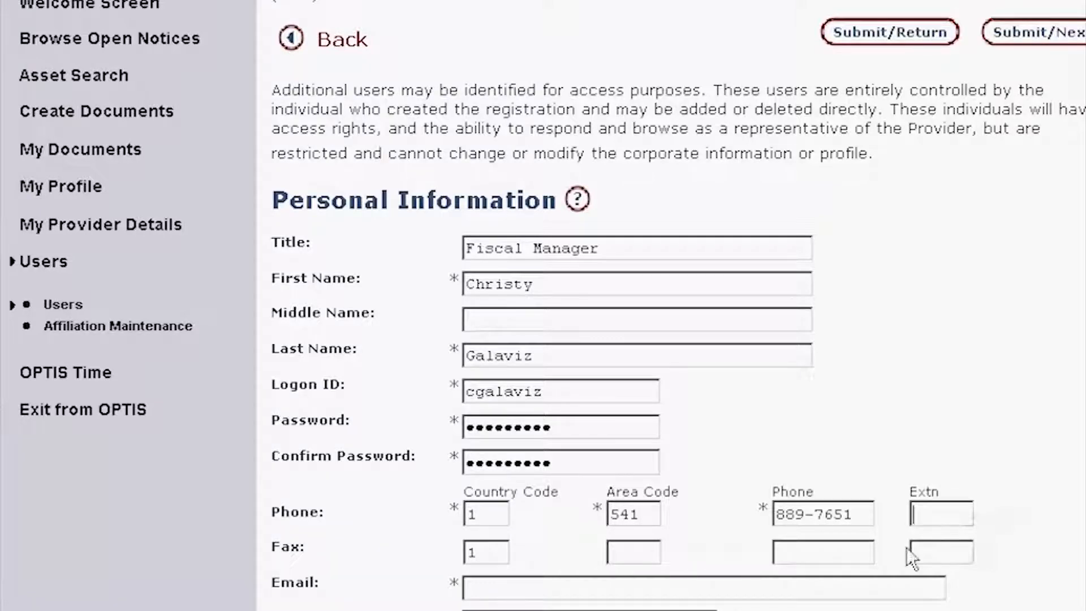
click(512, 583)
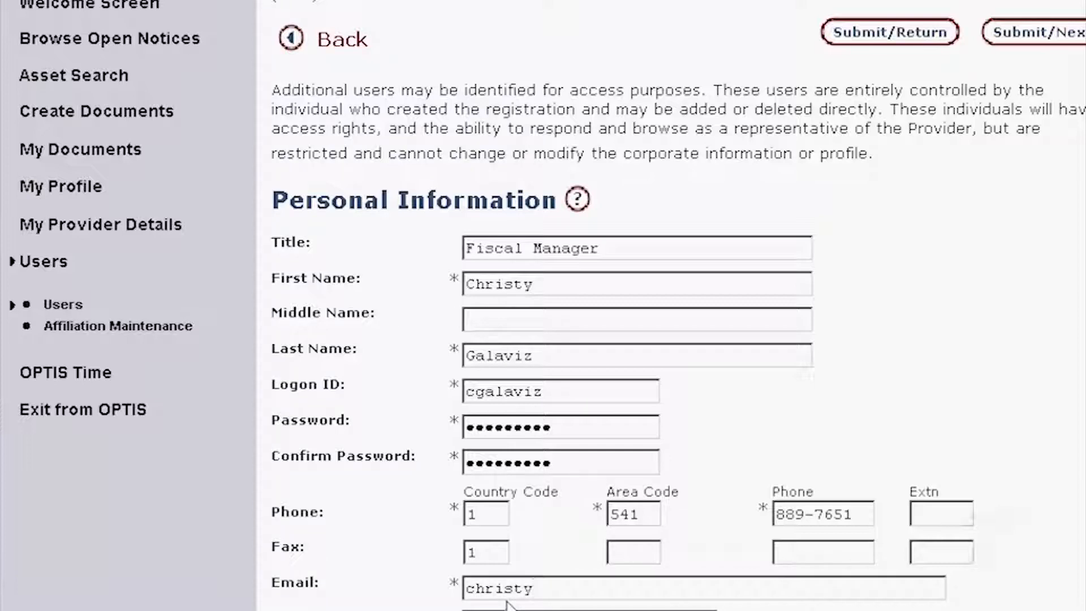
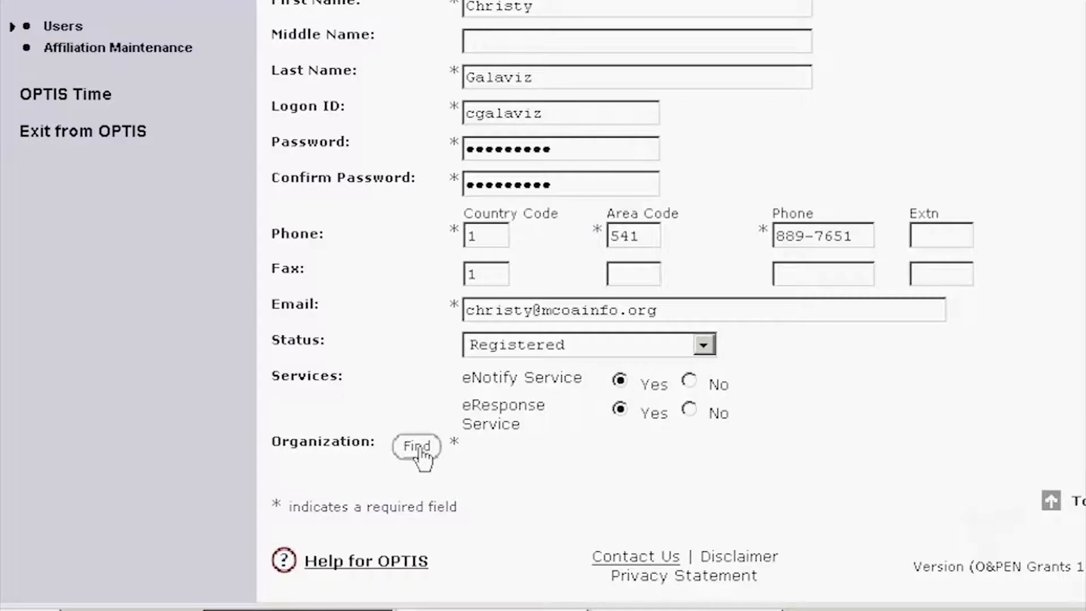
- Set the organization to Malheur Council on Aging and Community Services via Find
click(418, 447)
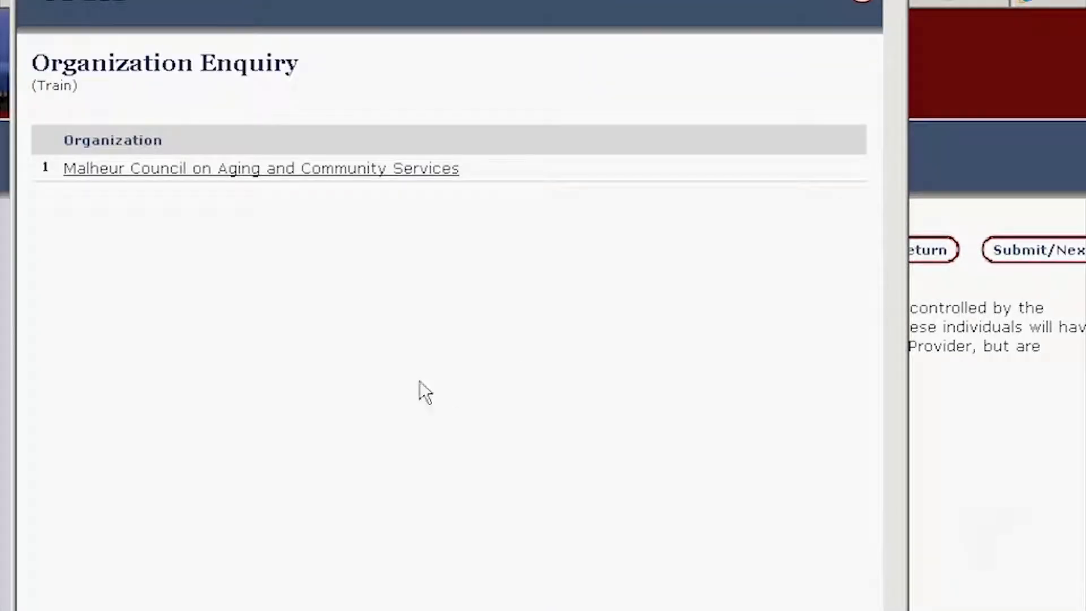
click(249, 170)
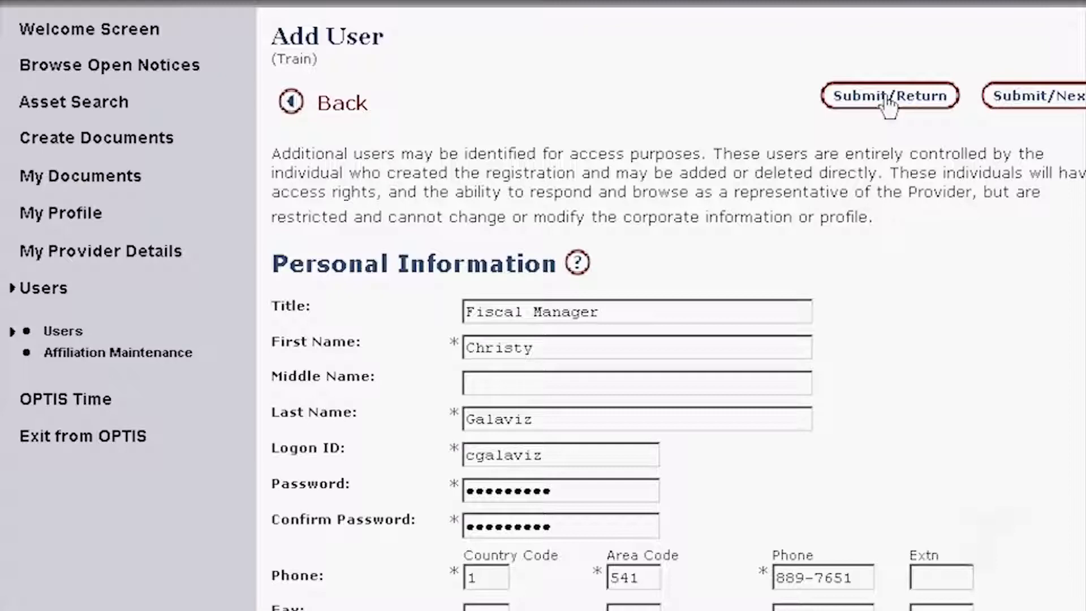
- Submit the Add User form to save the new user
click(915, 107)
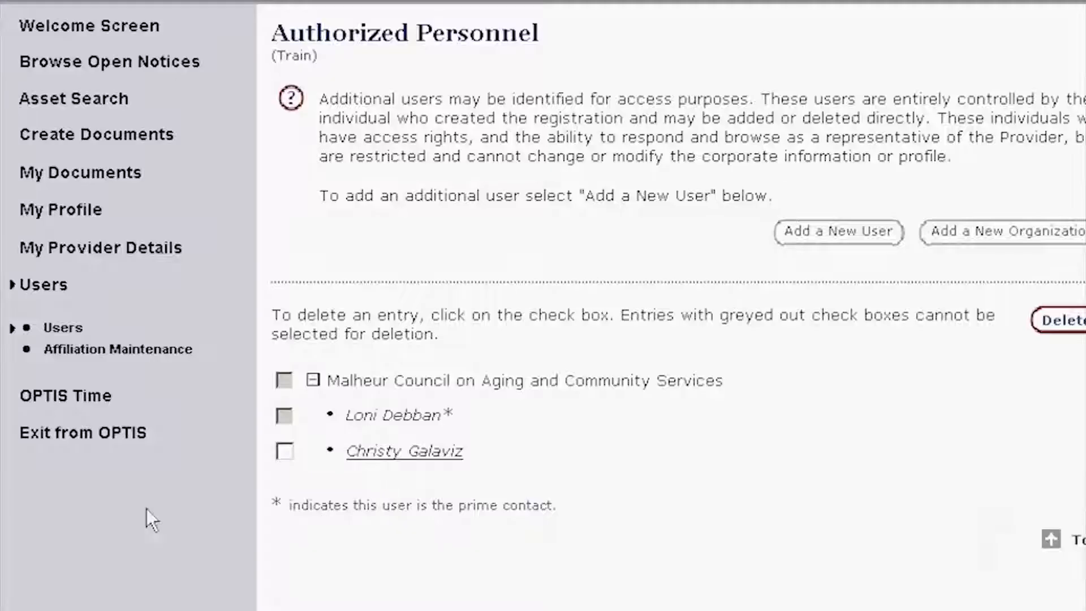
- Open the new user's record from the Authorized Personnel list in Edit User
click(56, 288)
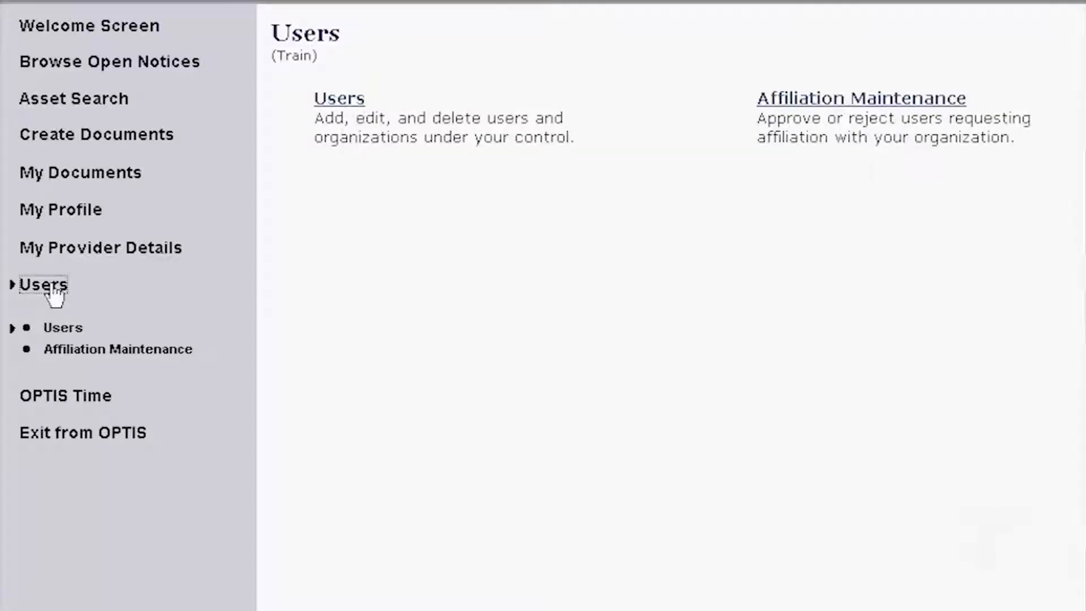
click(334, 110)
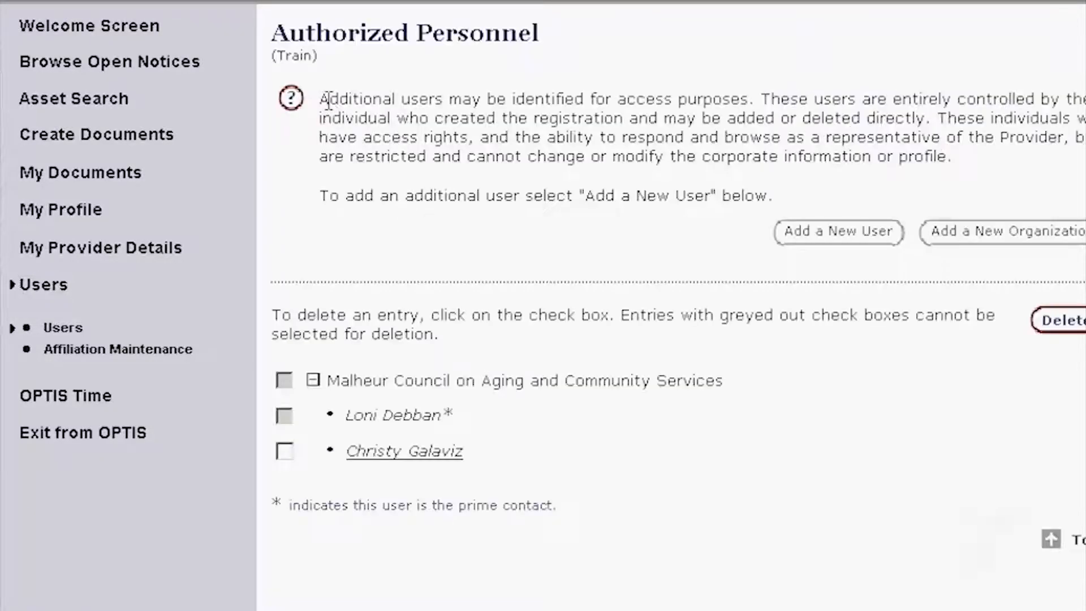
click(399, 456)
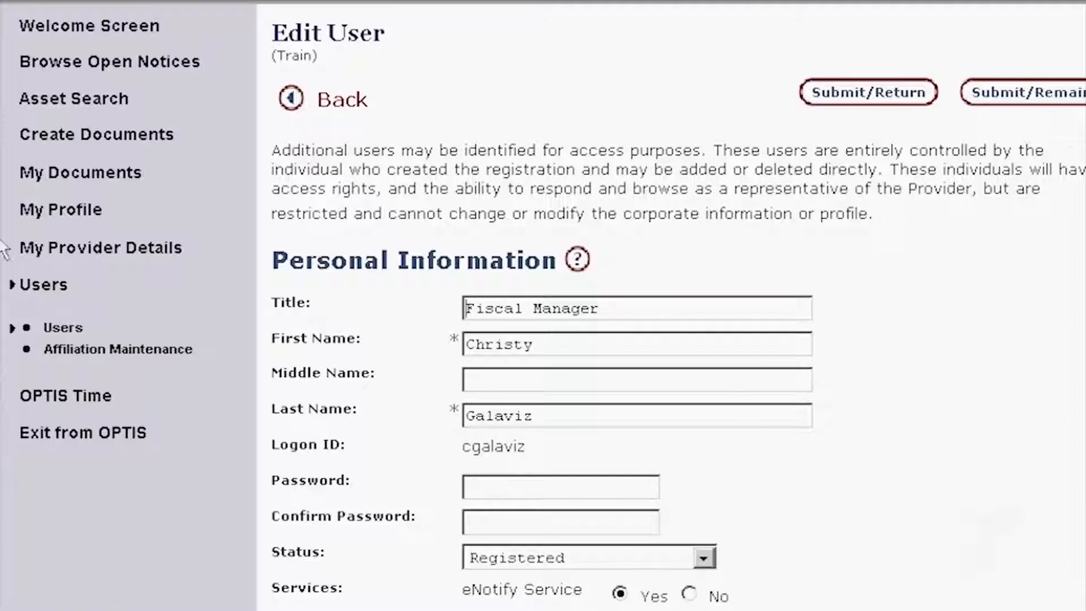
click(40, 289)
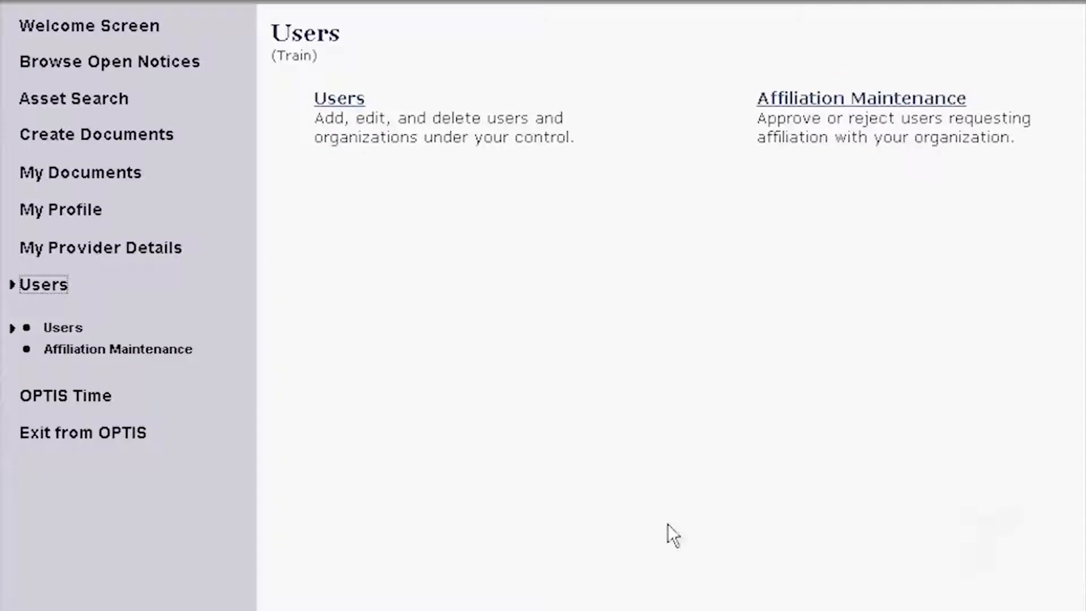
click(323, 109)
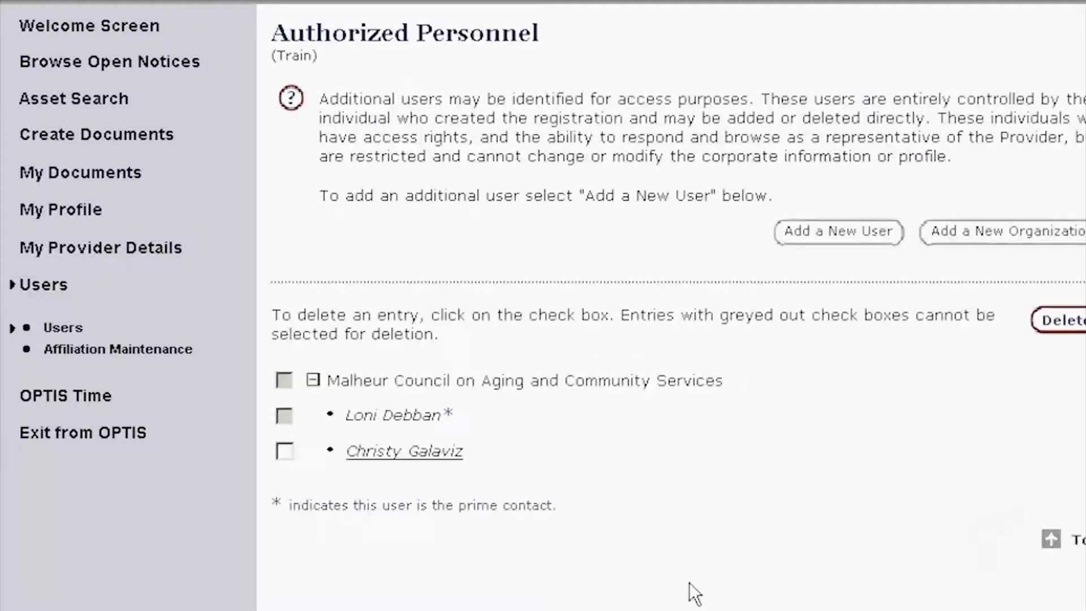
click(383, 455)
scroll(391, 486, down, 2)
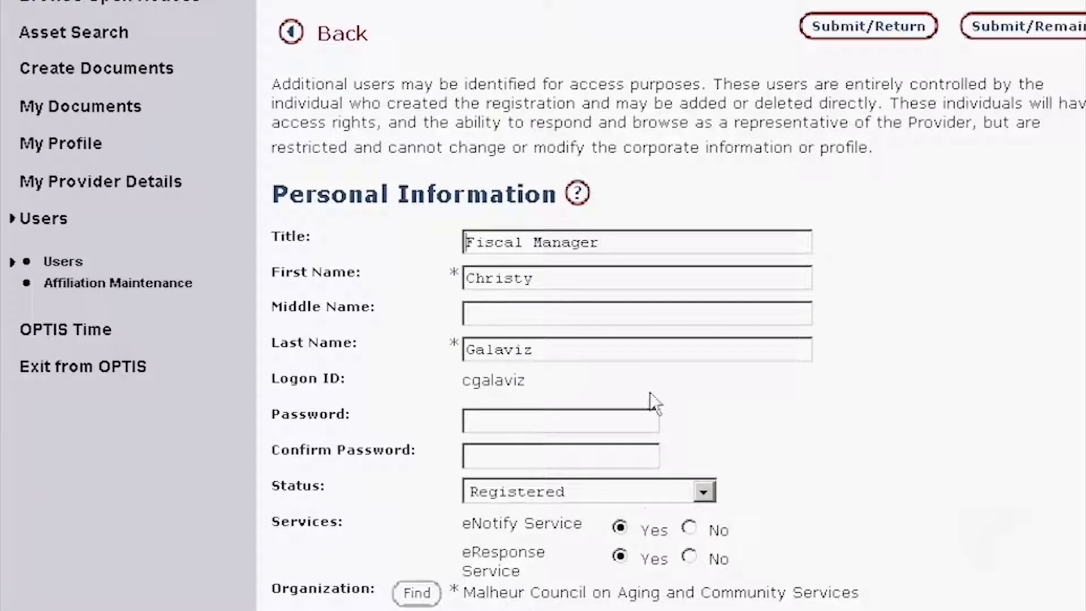
- Change the user's status to 'Validated for eResponse' and submit
click(714, 489)
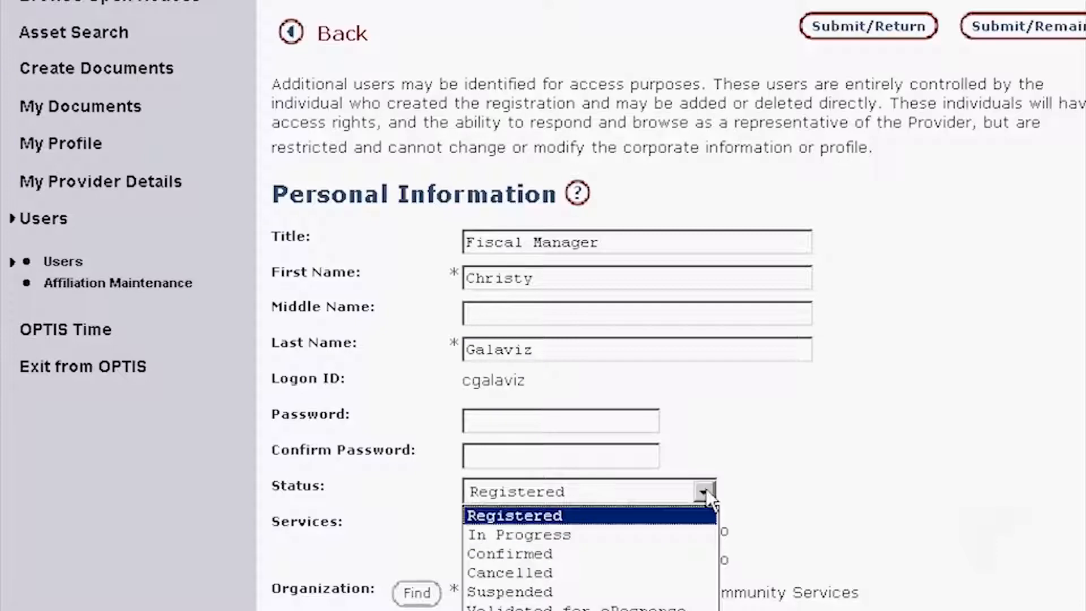
click(633, 608)
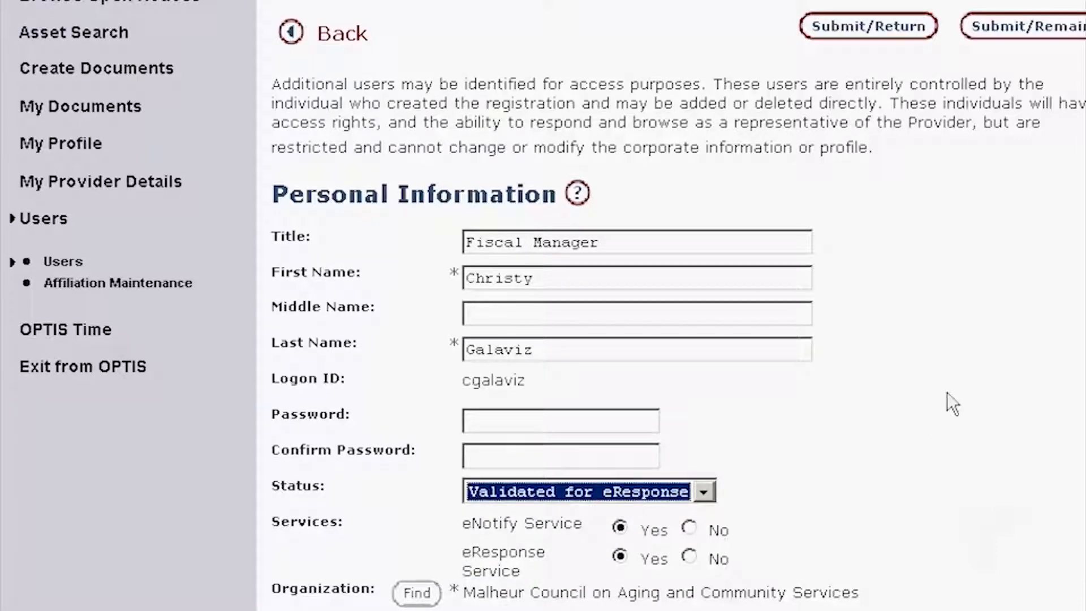
click(955, 374)
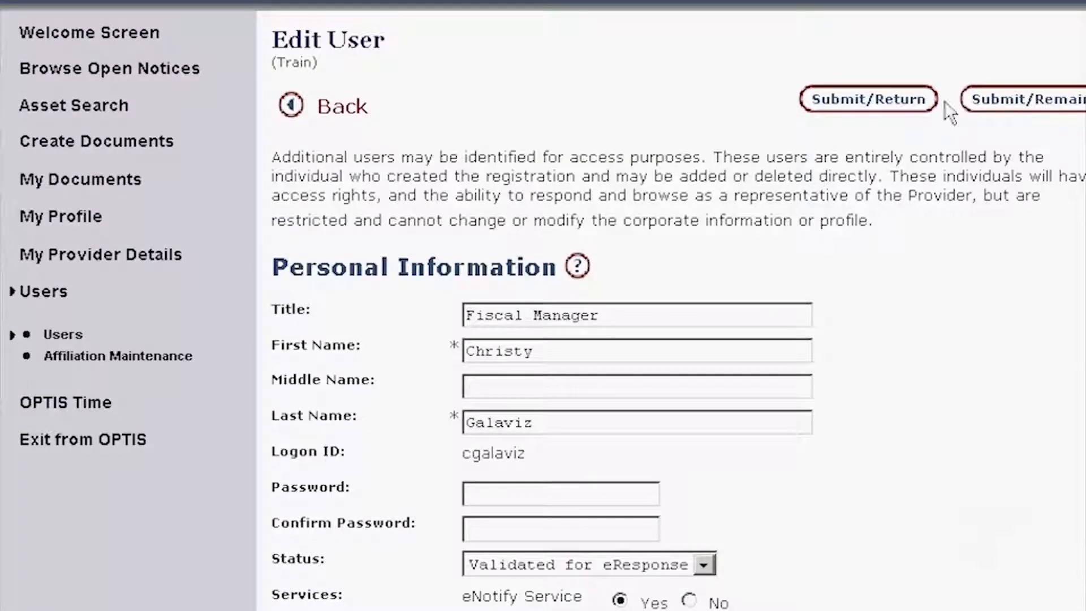
click(902, 105)
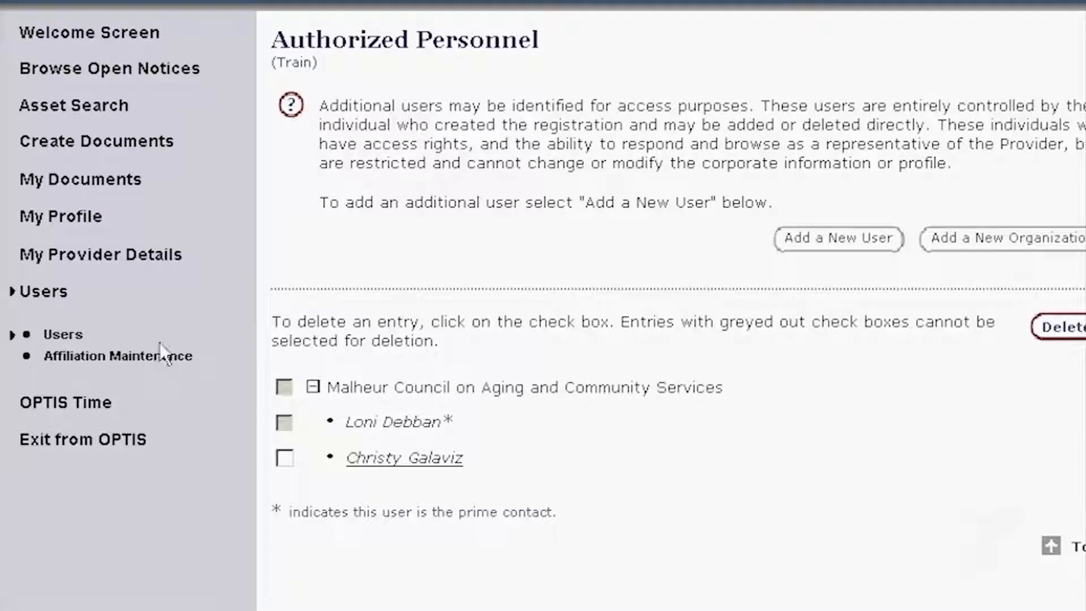
- Show the full organization hierarchy as of 12/12/2011
click(121, 255)
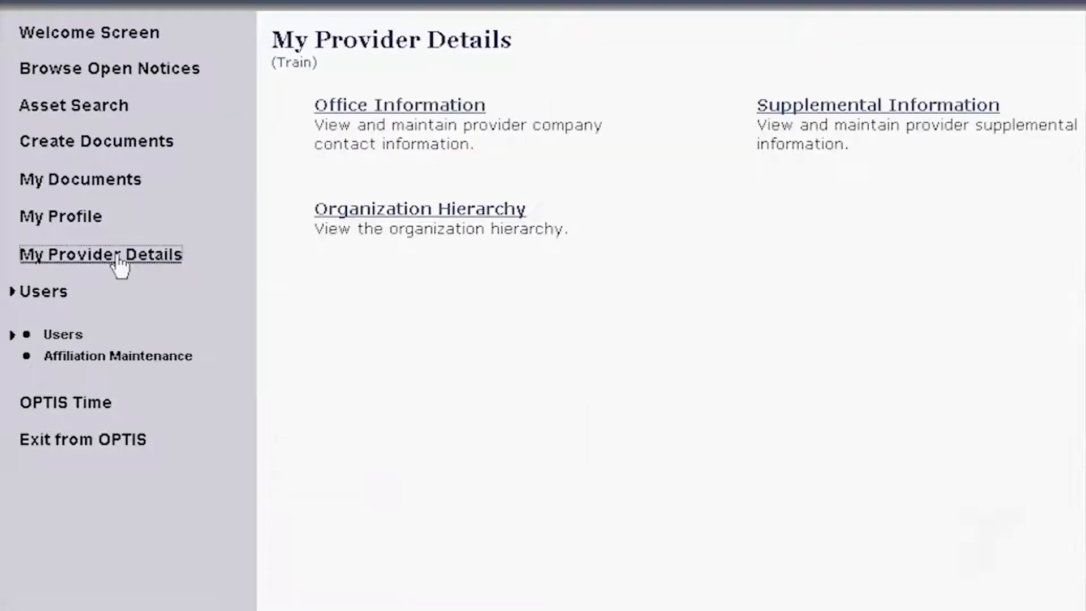
click(377, 213)
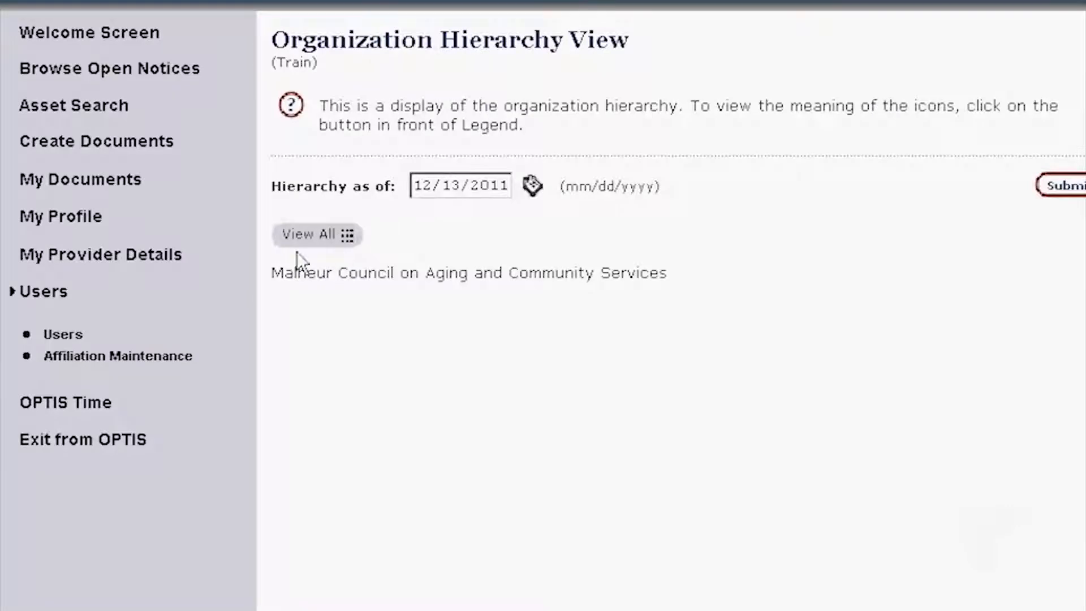
click(304, 236)
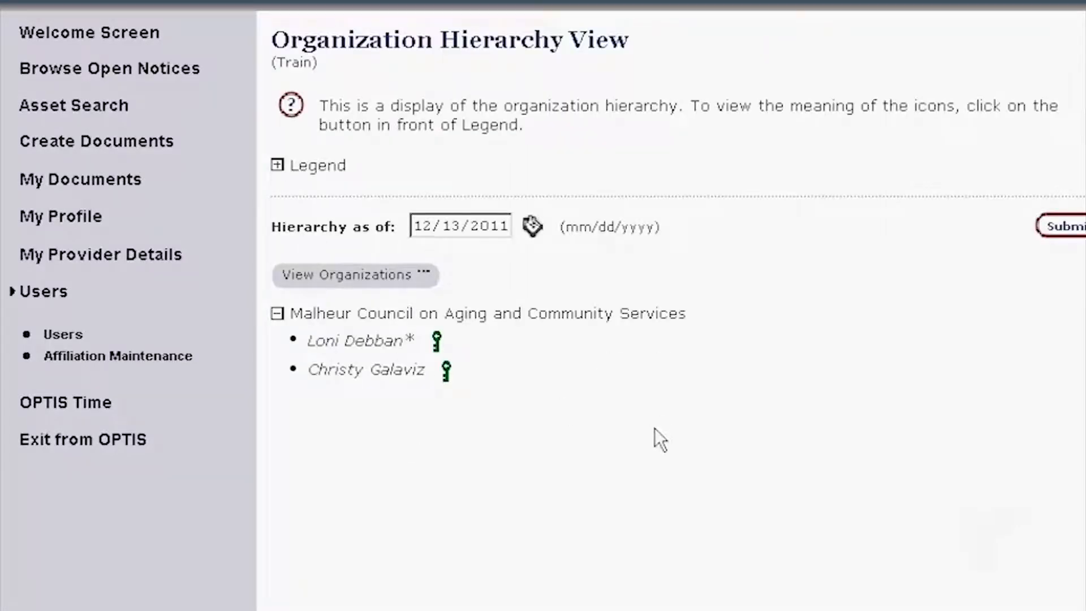
click(458, 226)
key(BackSpace)
text(2)
click(1066, 236)
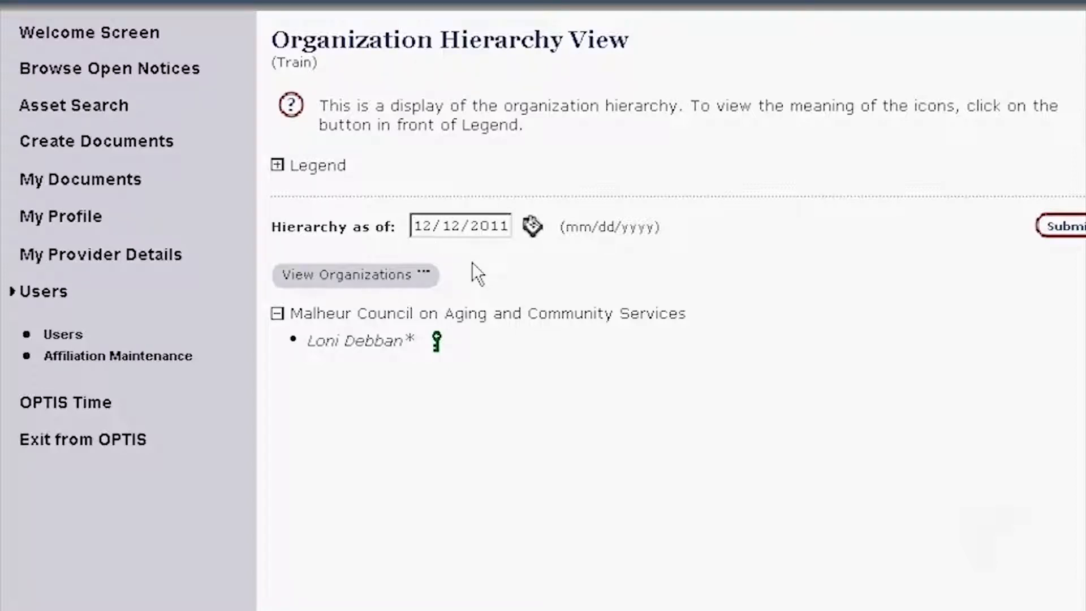
- Pick dates from the calendar to view the hierarchy as of 12/08/2011, then 12/13/2011
click(532, 227)
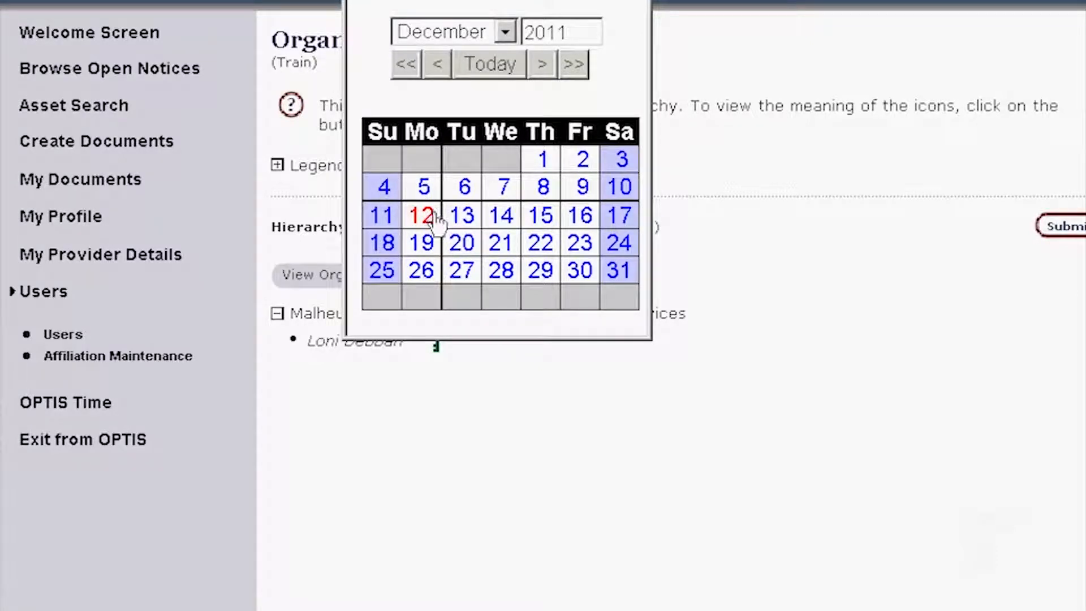
click(543, 187)
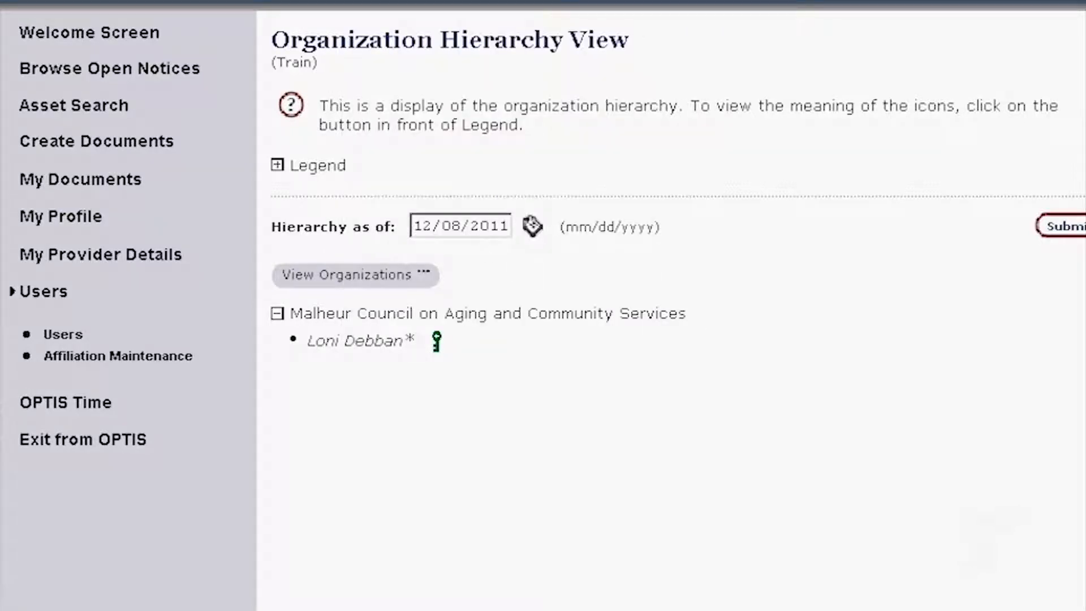
click(1066, 228)
click(532, 229)
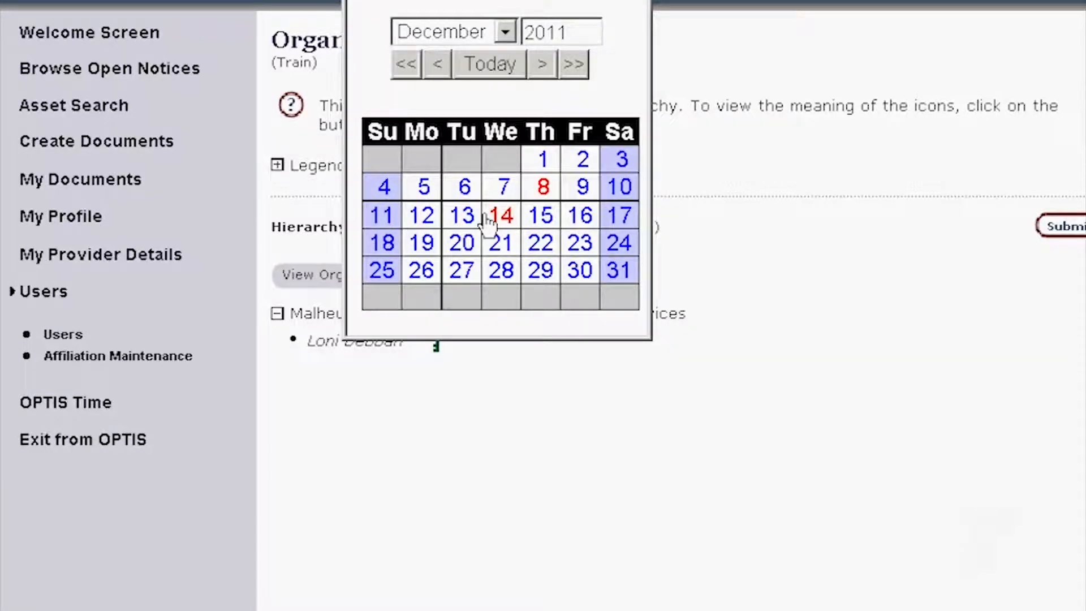
click(463, 216)
click(1058, 244)
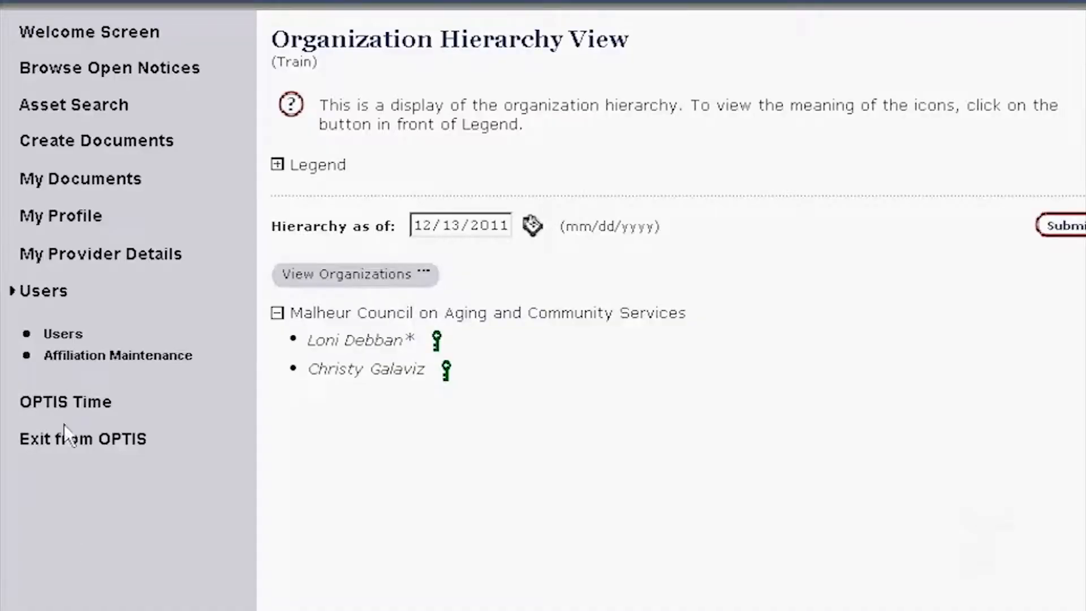
- Log out of OPTIS, confirm, and return to the OPTIS Home page
click(65, 443)
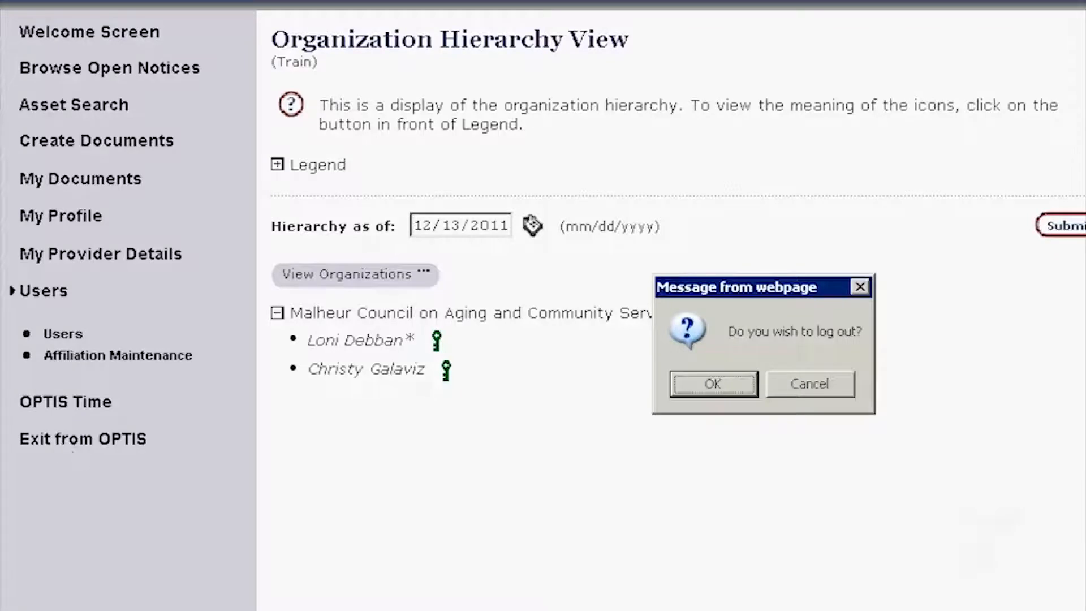
click(711, 386)
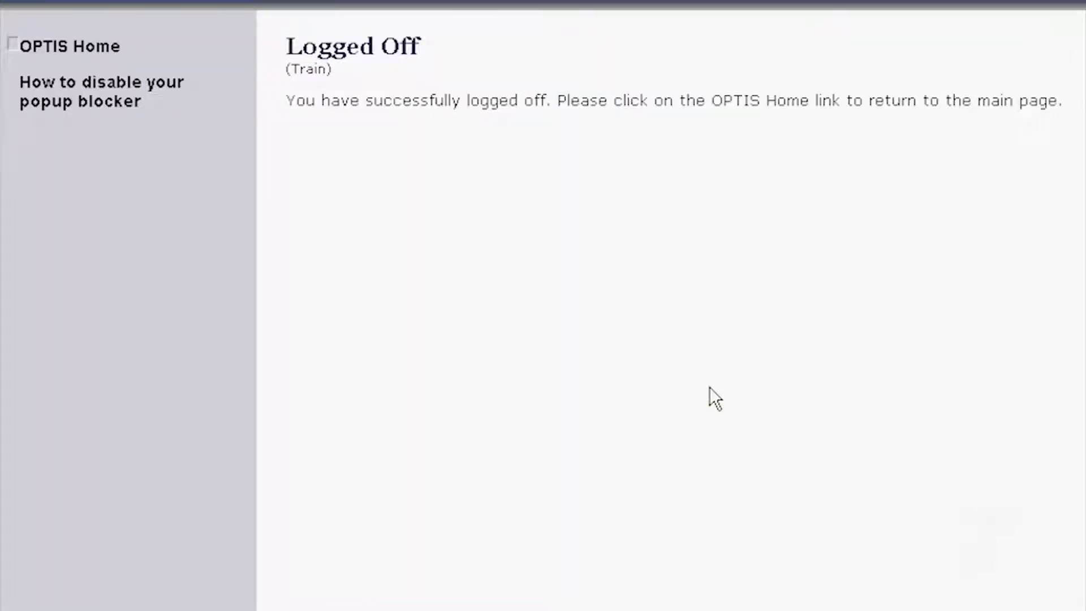
click(97, 48)
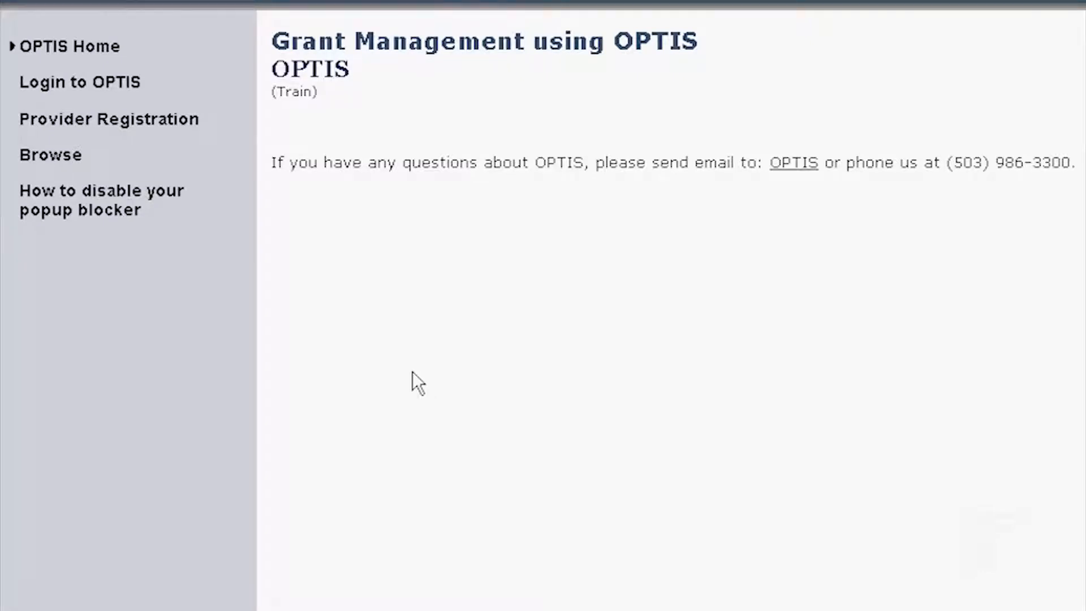
- Start a provider registration opting into Email Notification and Electronic Response, and accept the agreement
click(110, 125)
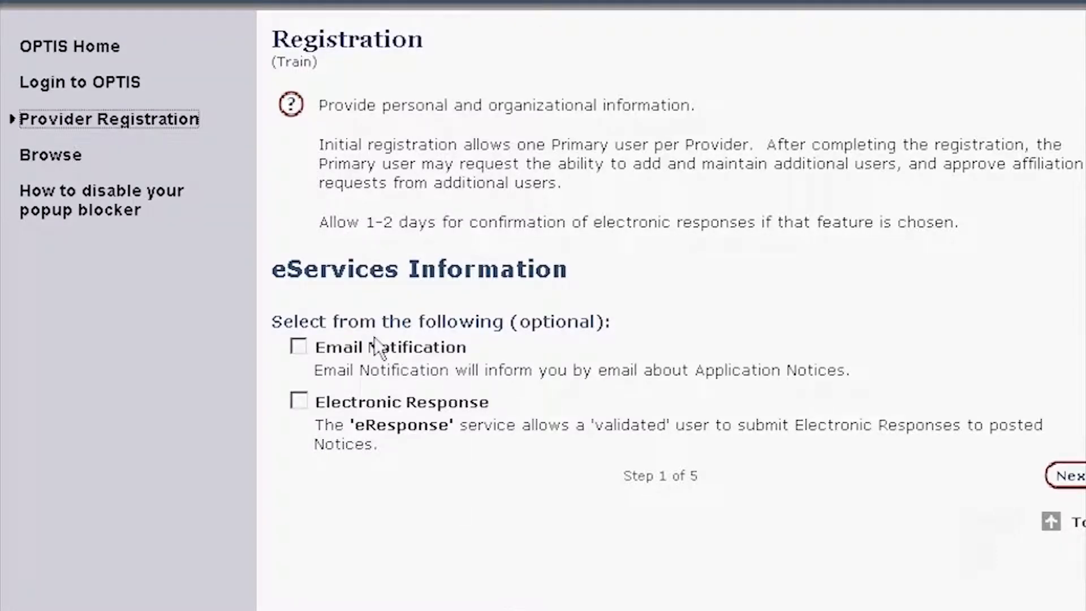
click(300, 346)
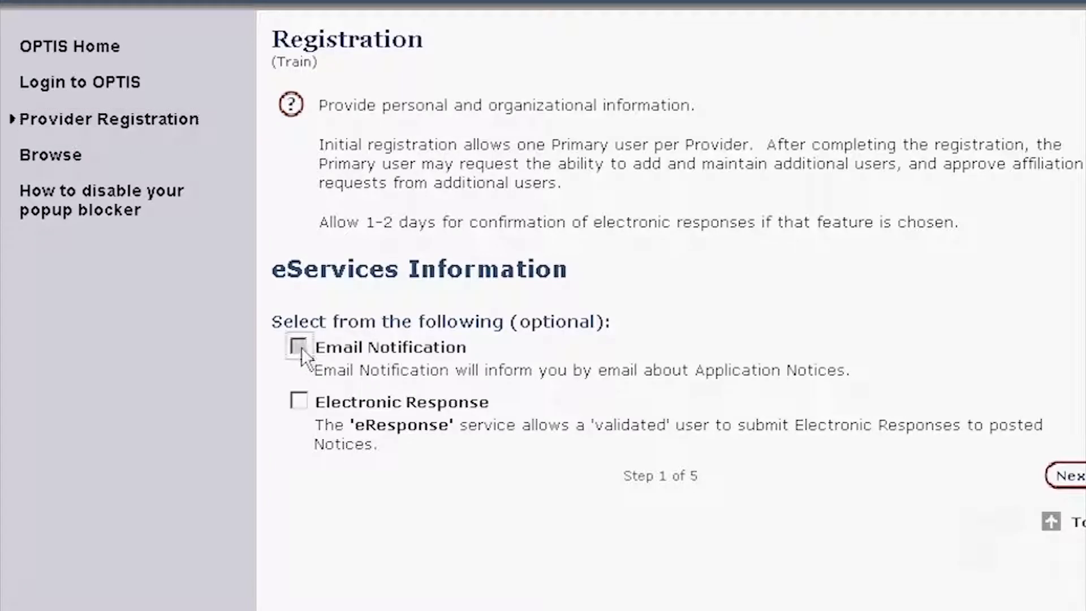
click(300, 402)
click(1068, 476)
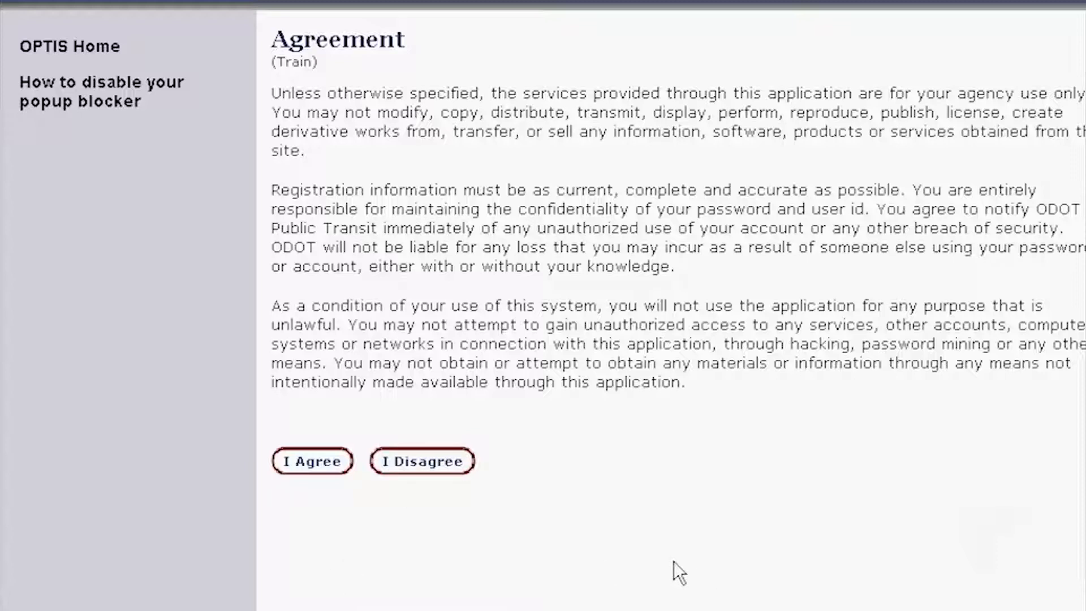
click(314, 461)
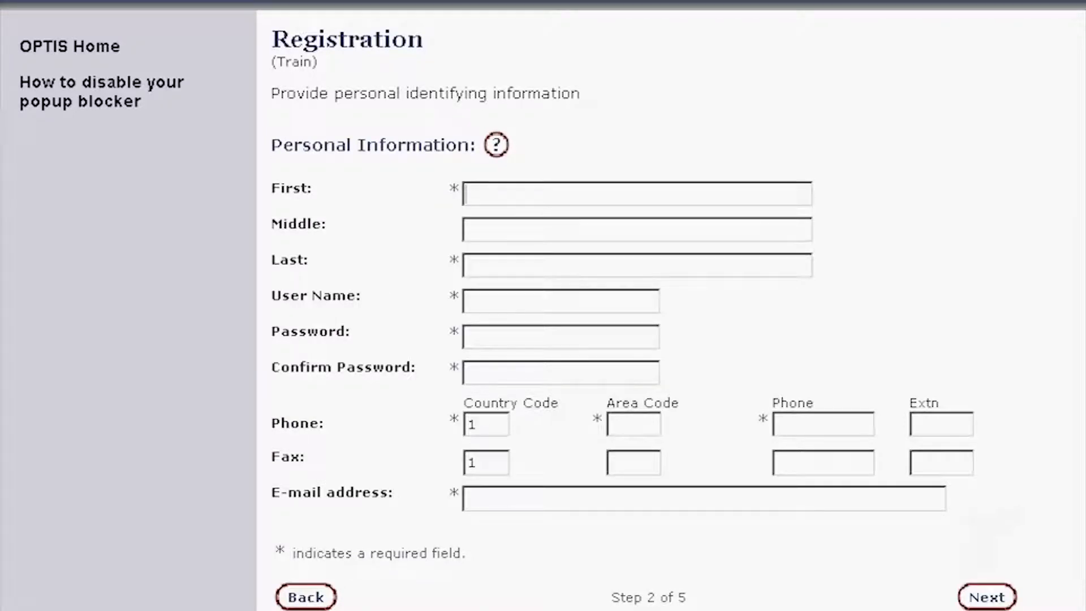
- Enter the registrant's first and last name, user name and password in the Registration form
key(Tab)
key(Tab)
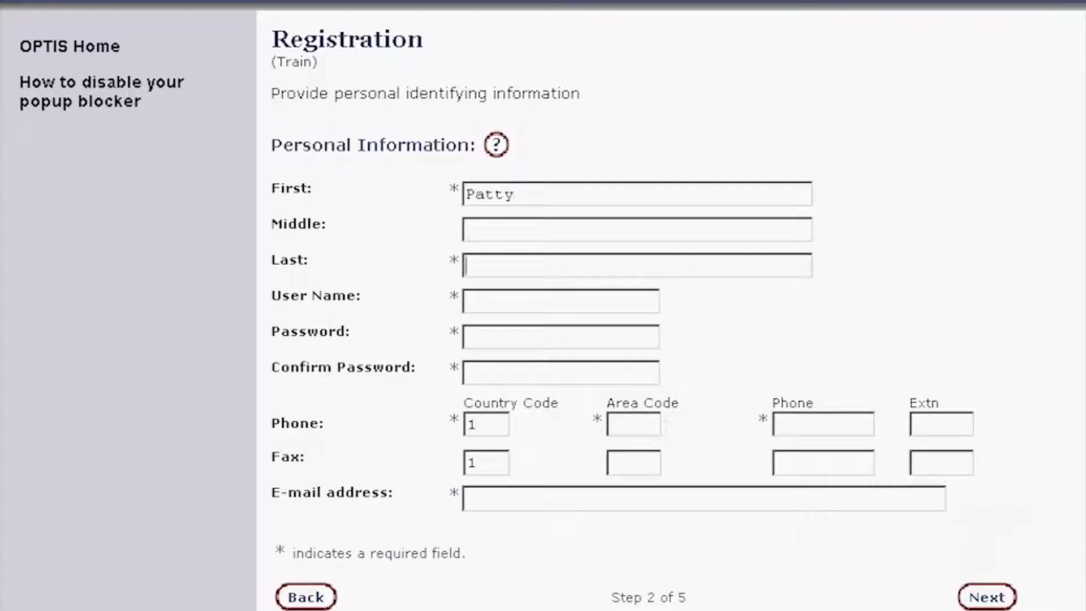
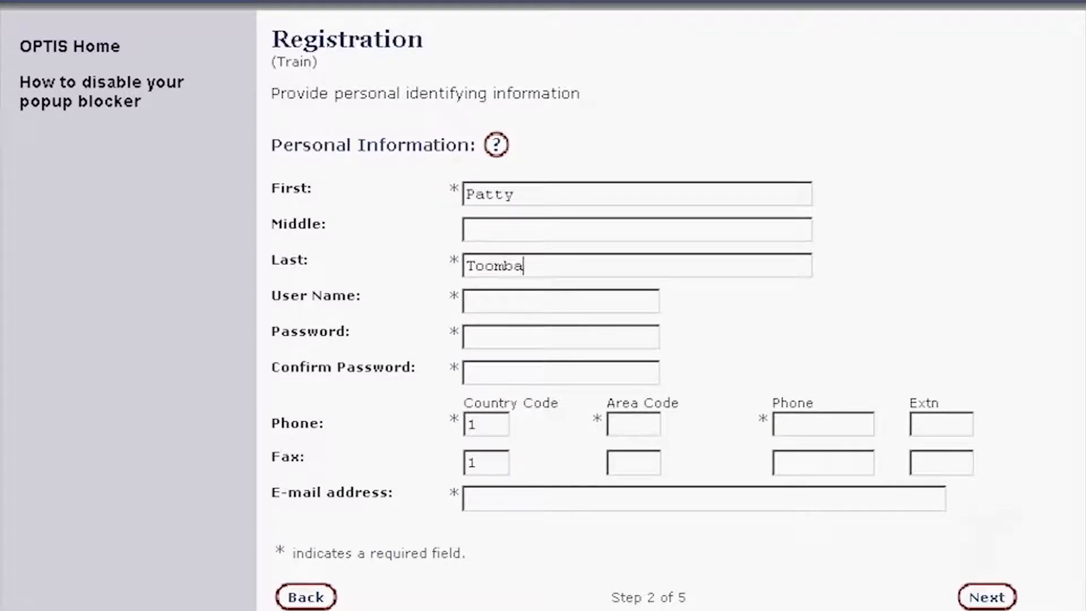
click(465, 301)
click(466, 337)
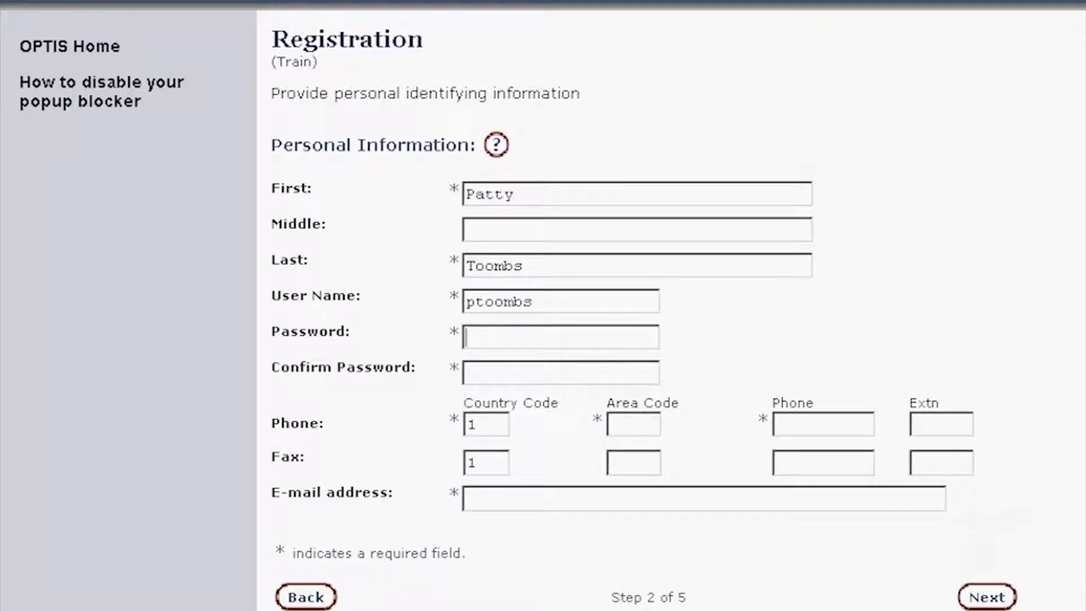
text(****************)
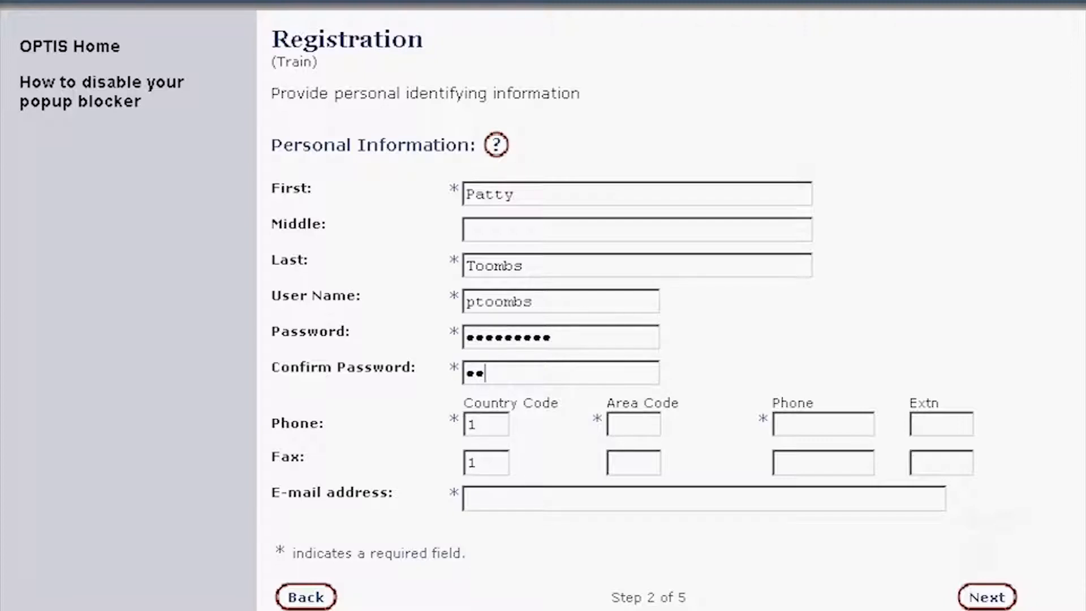
text(***)
- Fill in the registrant's phone number and e-mail address, then submit the personal details
key(Tab)
key(Tab)
key(Tab)
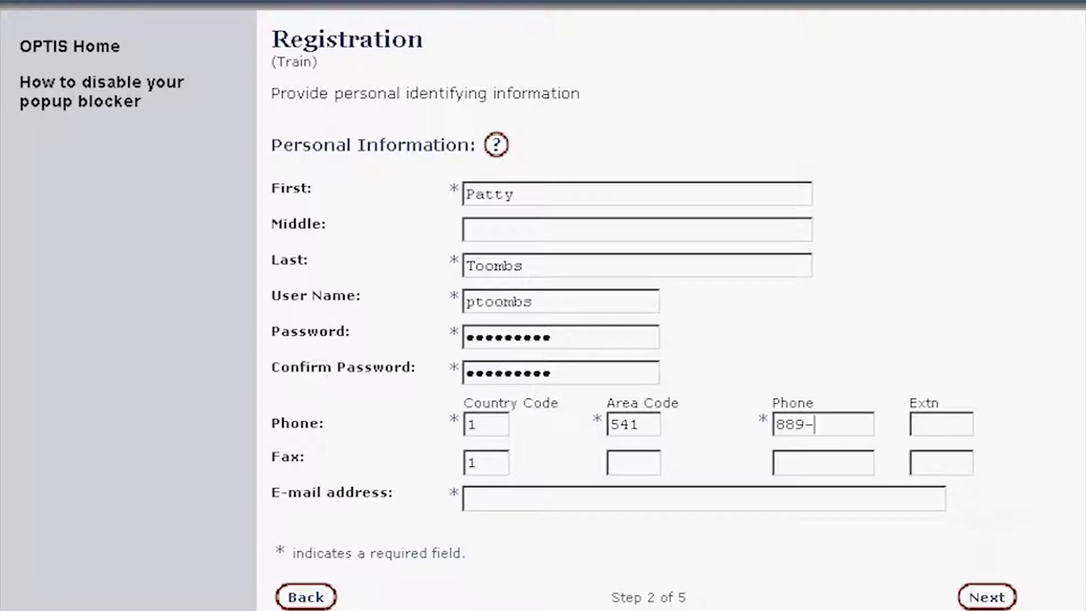
key(Tab)
key(Tab)
key(Tab)
key(Tab)
key(Tab)
key(Tab)
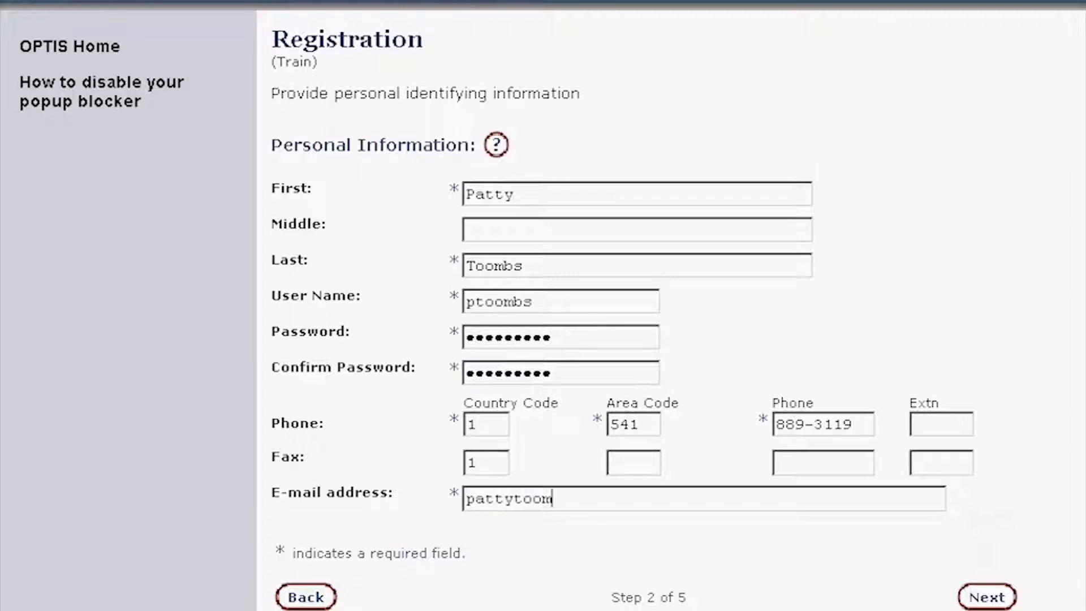
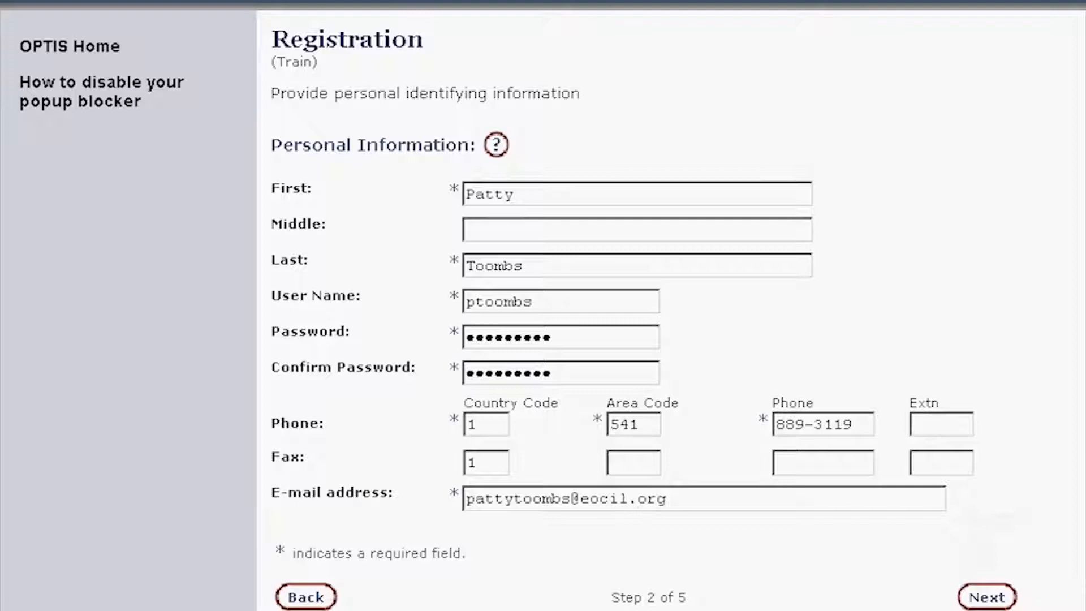
click(990, 597)
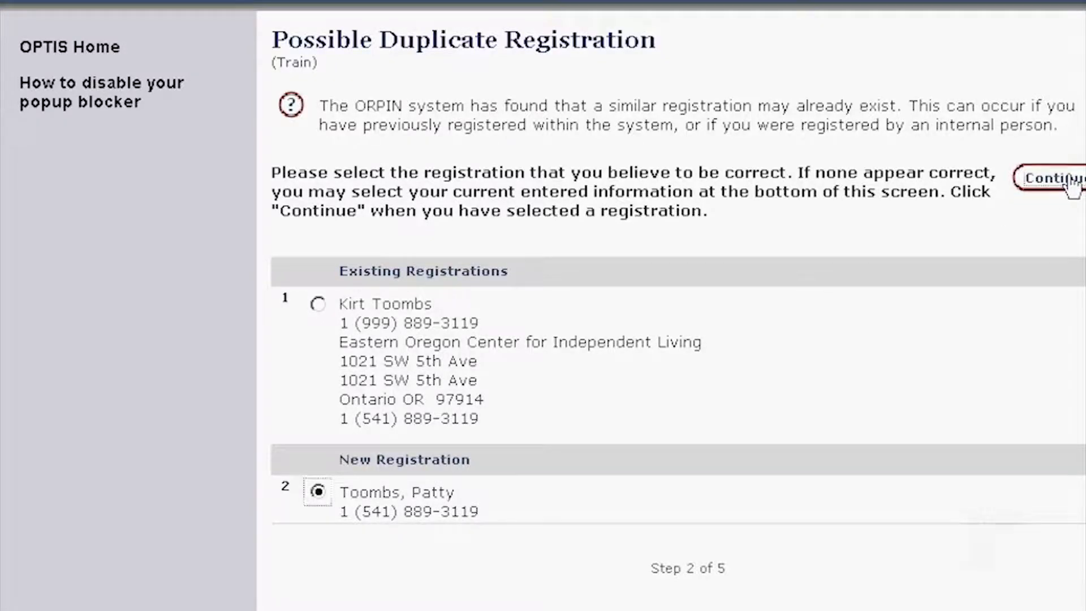
- Keep the new registration, search organizations for 'easter', and request Eastern Oregon Center for Independent Living
click(1063, 178)
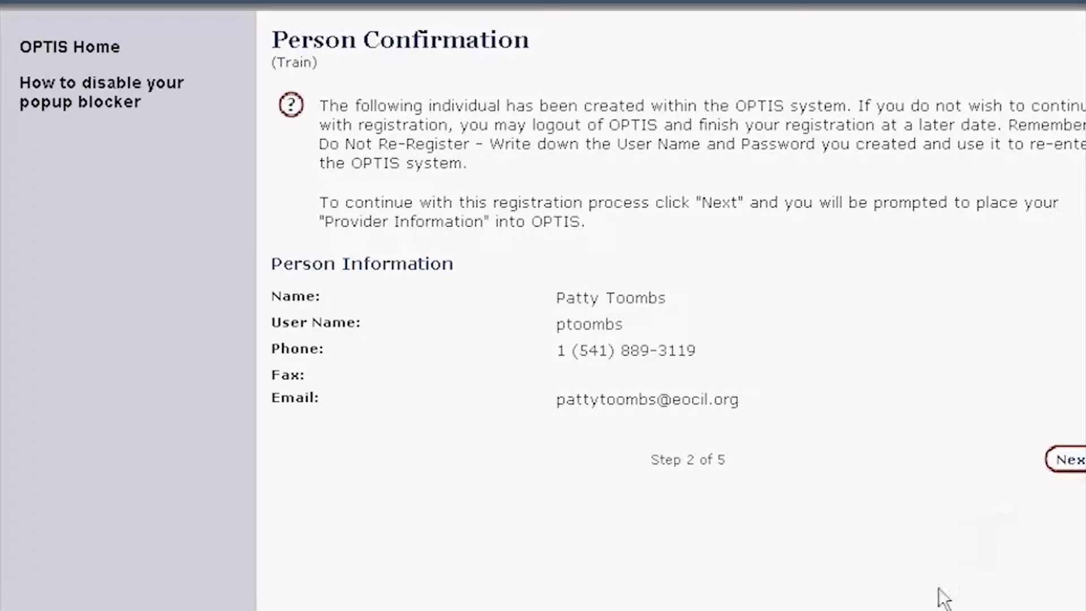
click(1066, 460)
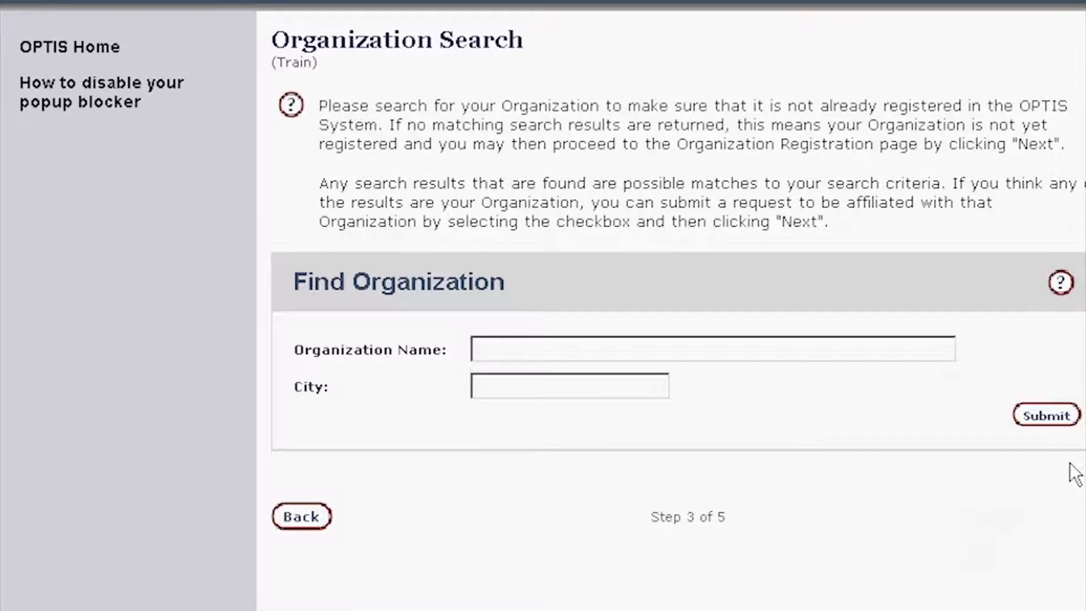
text(easter)
click(1050, 416)
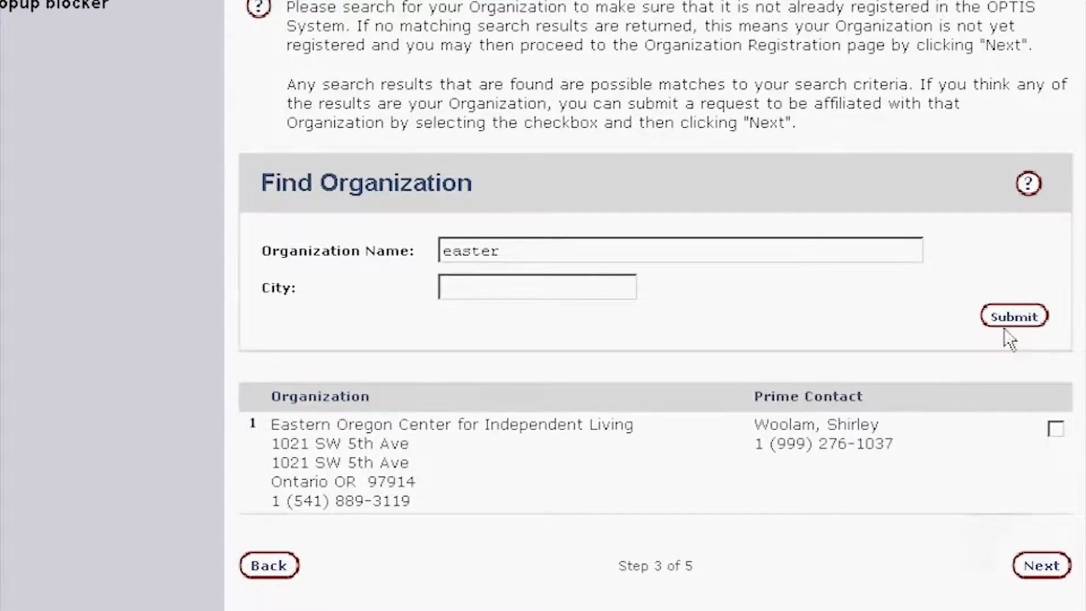
click(1057, 430)
click(1046, 563)
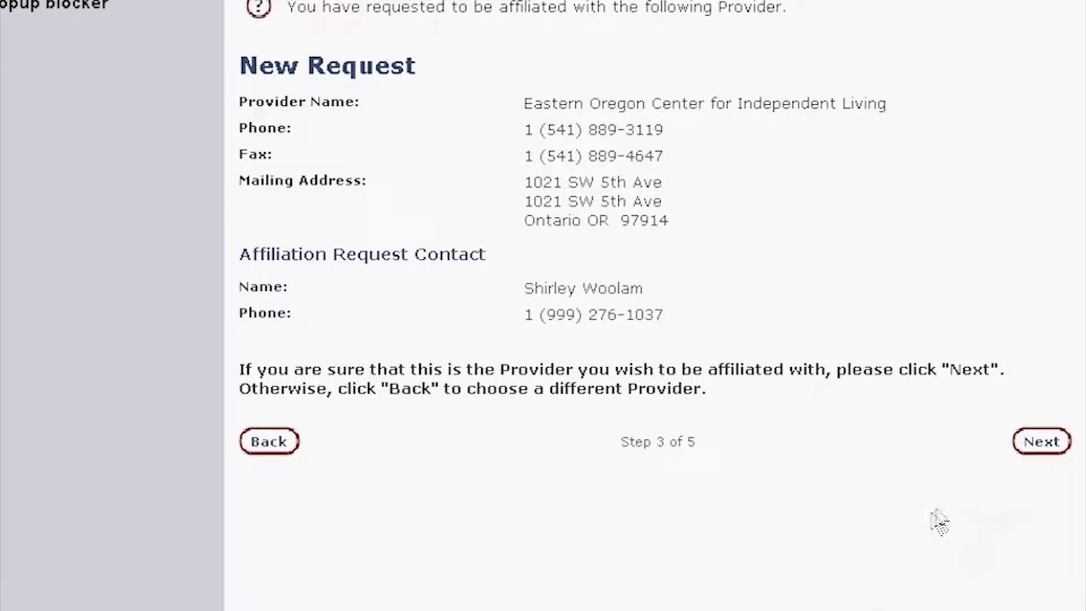
- Confirm the affiliation, skip choosing any service groupings at step 4, and reach the summary
click(1042, 444)
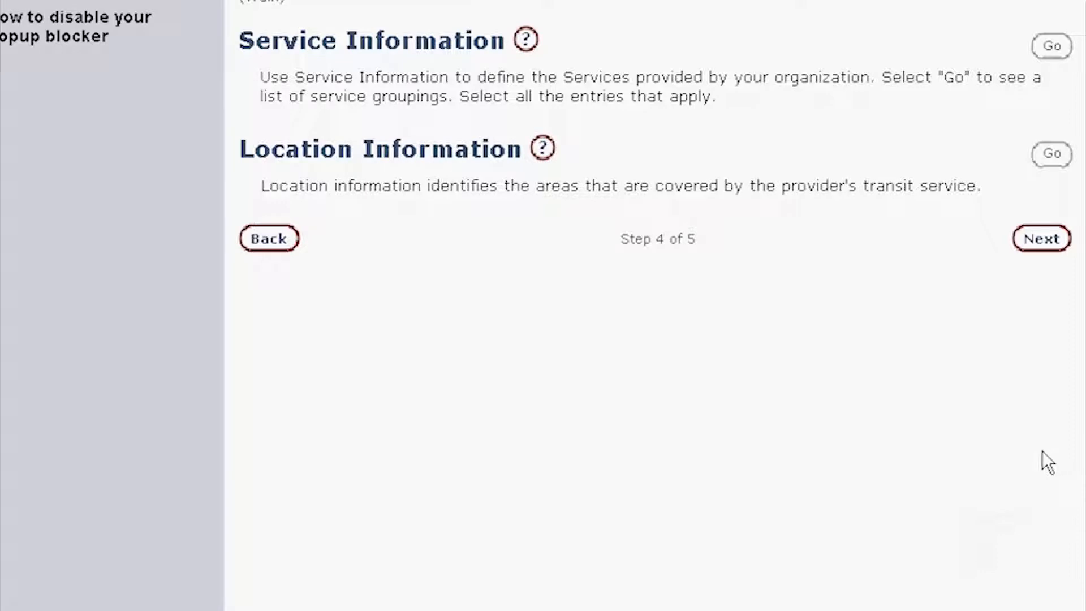
click(1052, 48)
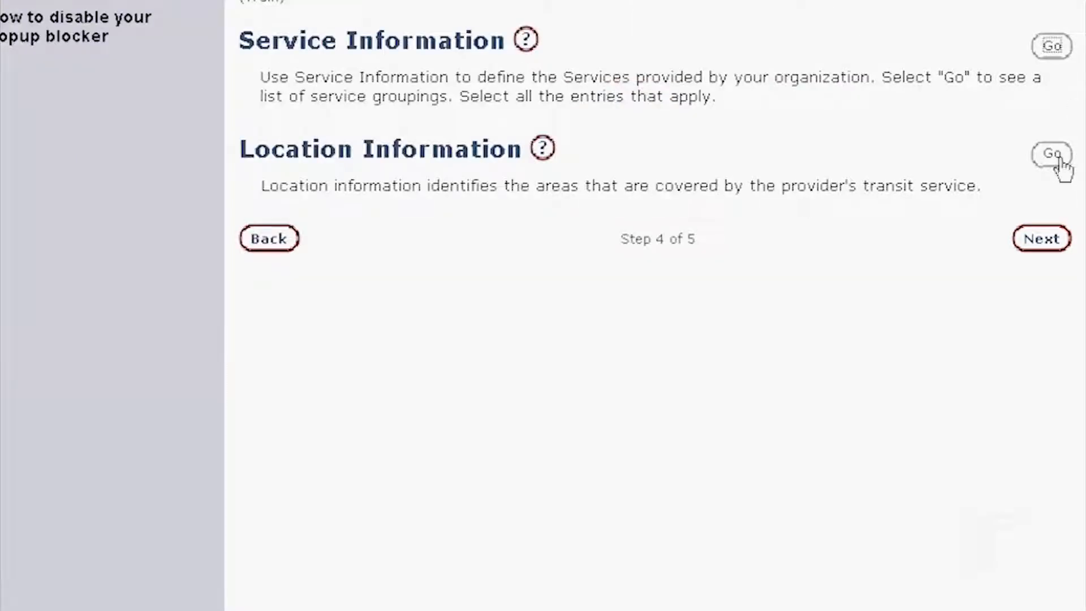
click(1055, 158)
click(1043, 240)
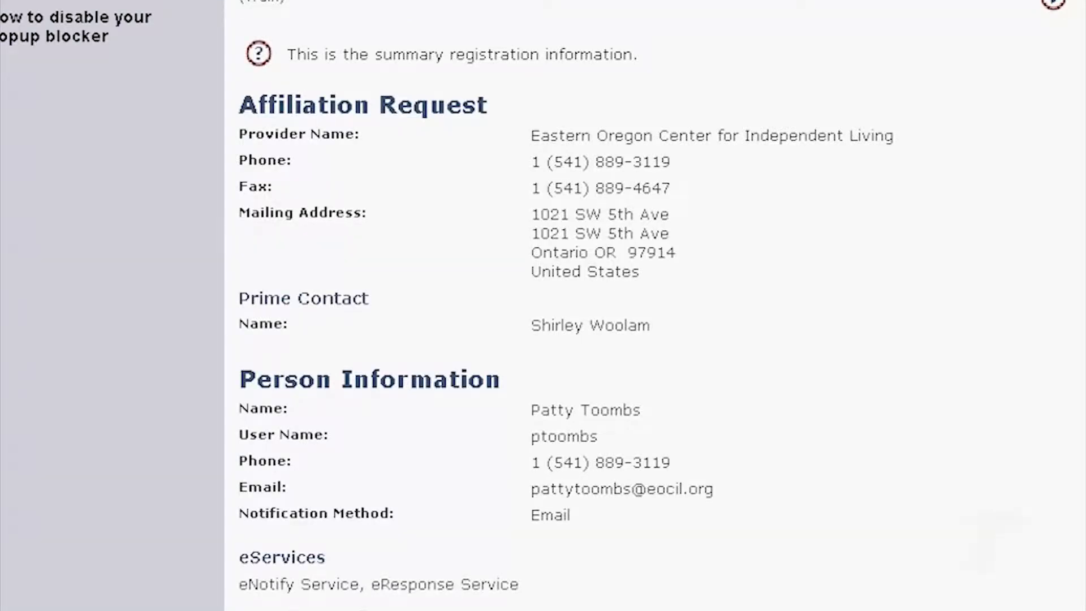
scroll(650, 306, down, 2)
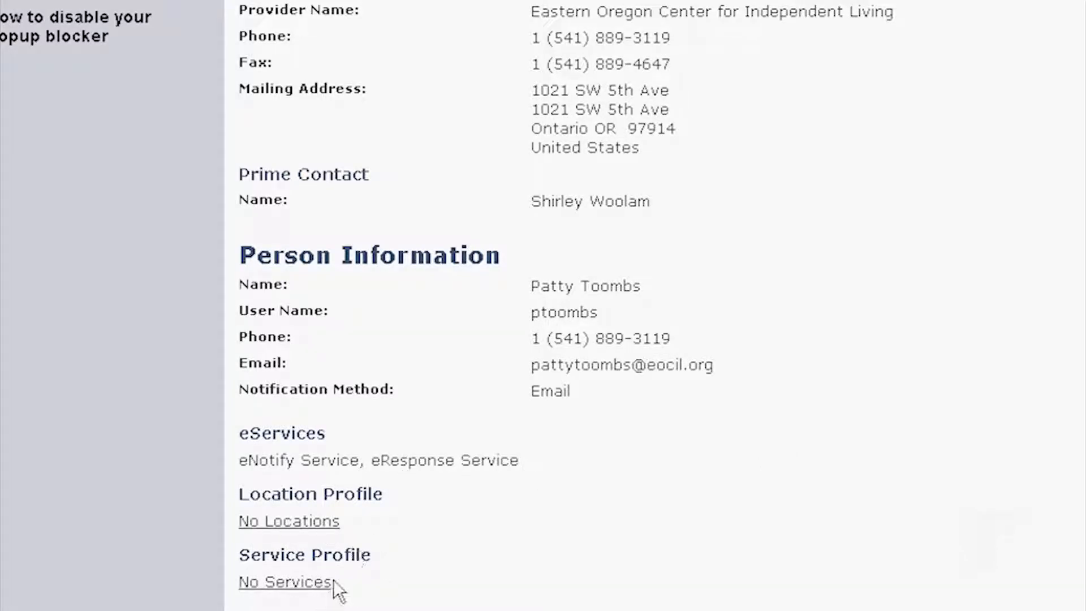
scroll(523, 554, down, 3)
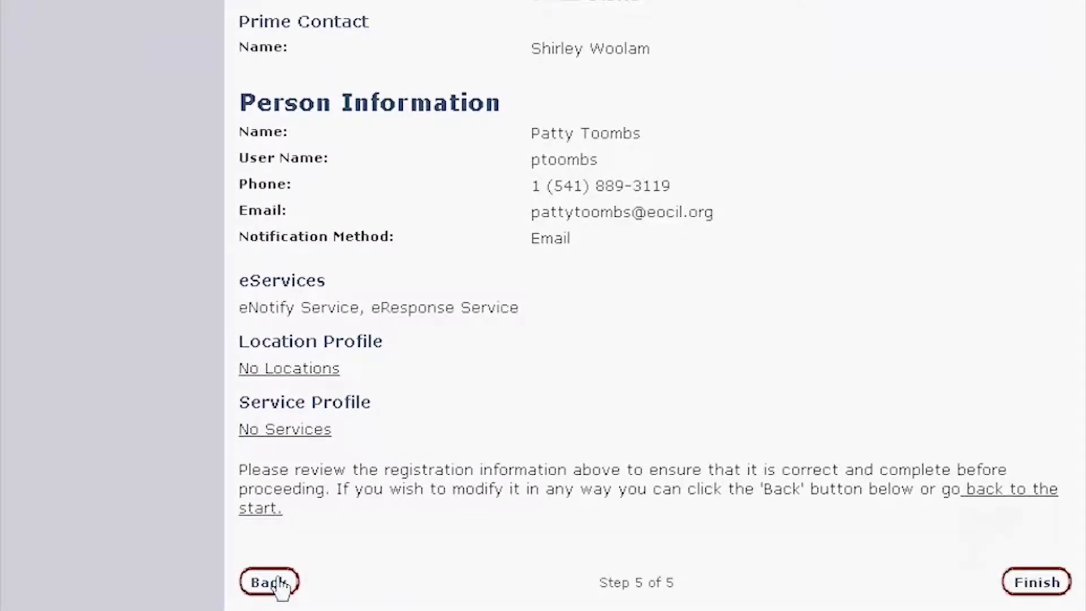
scroll(798, 530, up, 2)
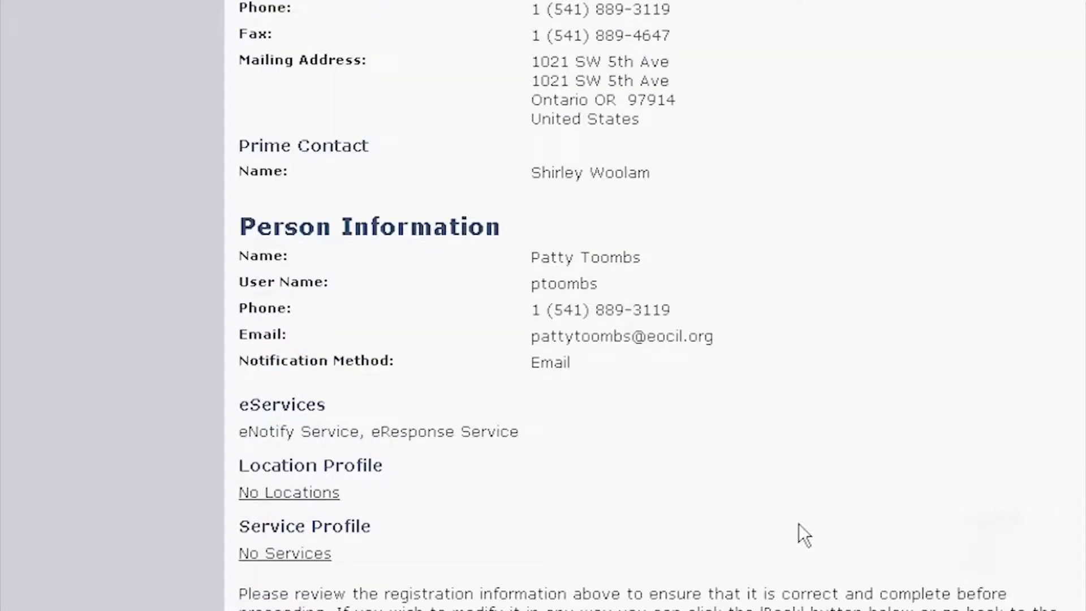
scroll(799, 505, up, 1)
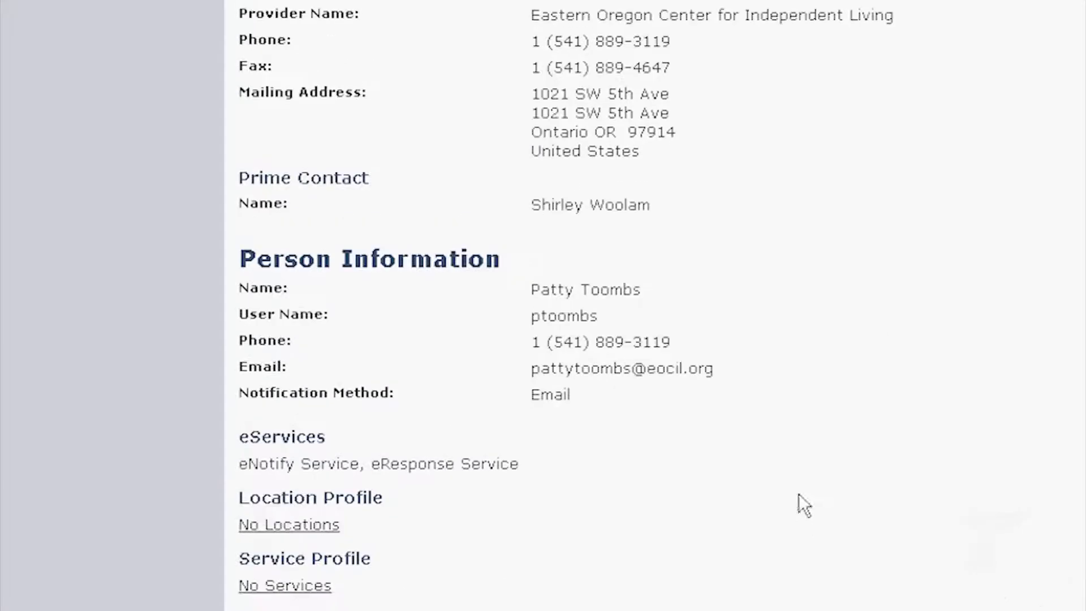
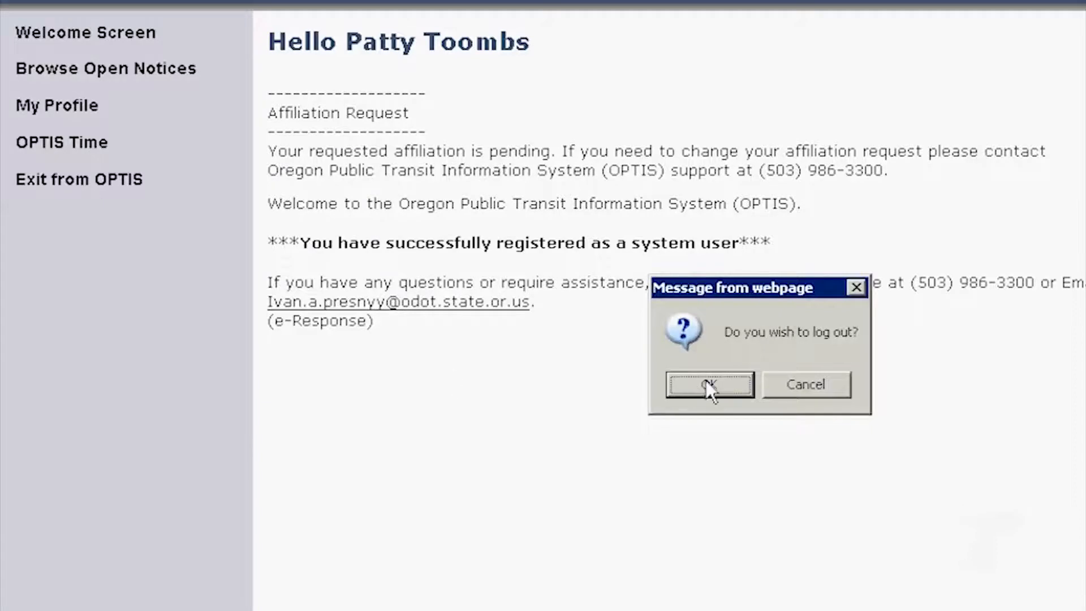
- Log out and sign back in with the provider's primary user name and password
click(89, 55)
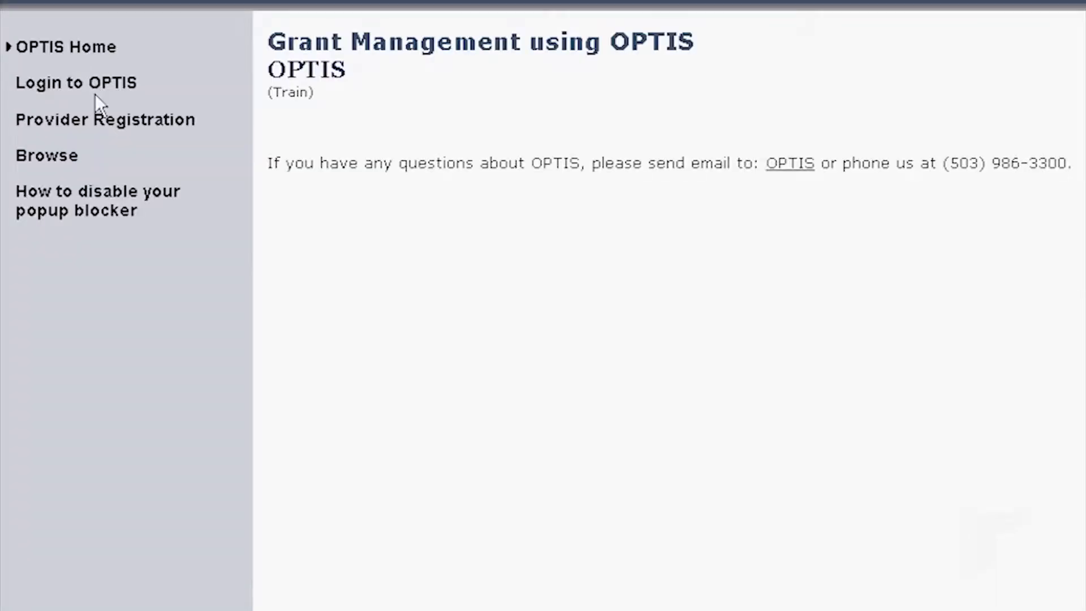
click(96, 85)
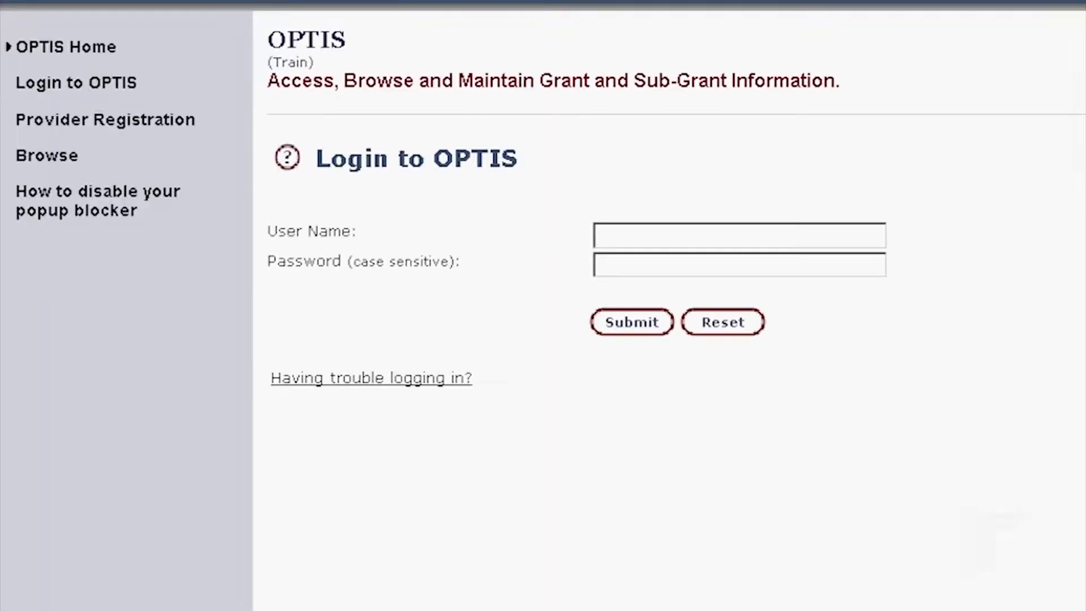
key(Tab)
text(•••••••)
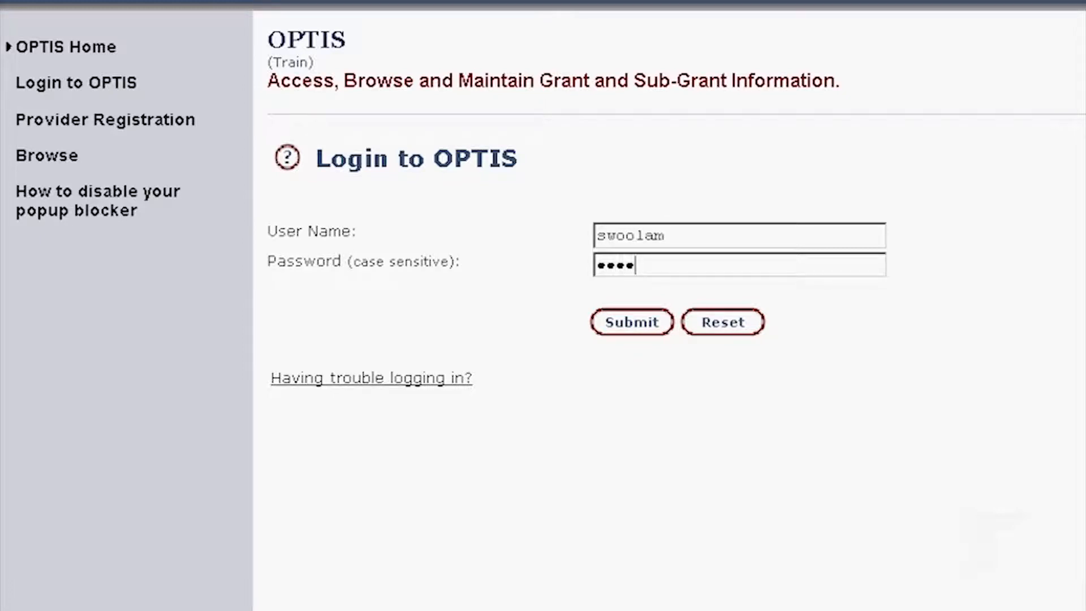
text(•••)
key(Return)
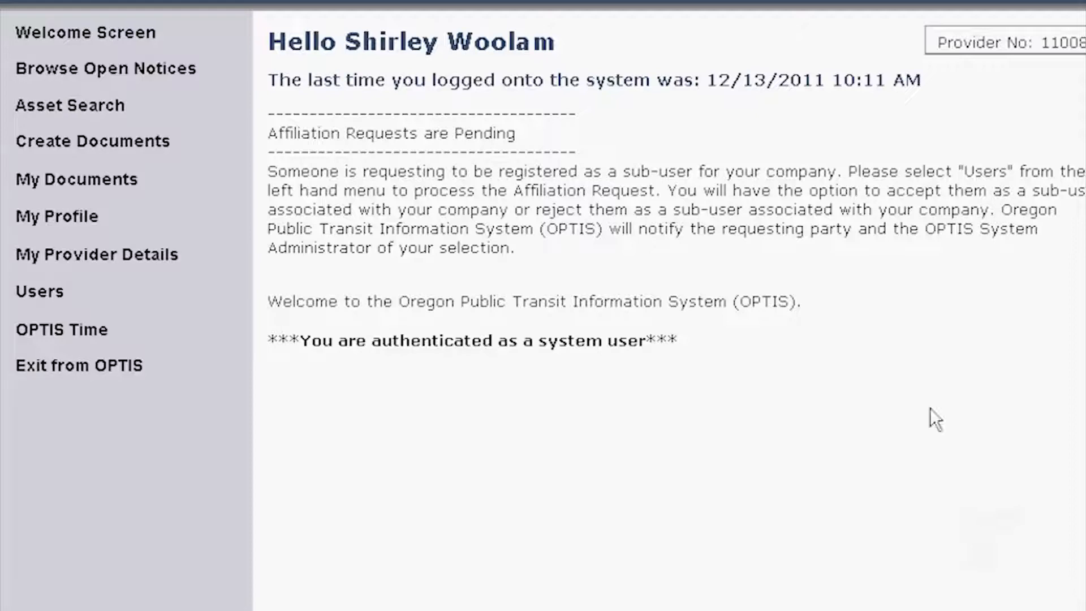
- Approve the sub-user's pending request in Affiliation Maintenance and submit the decision
click(50, 293)
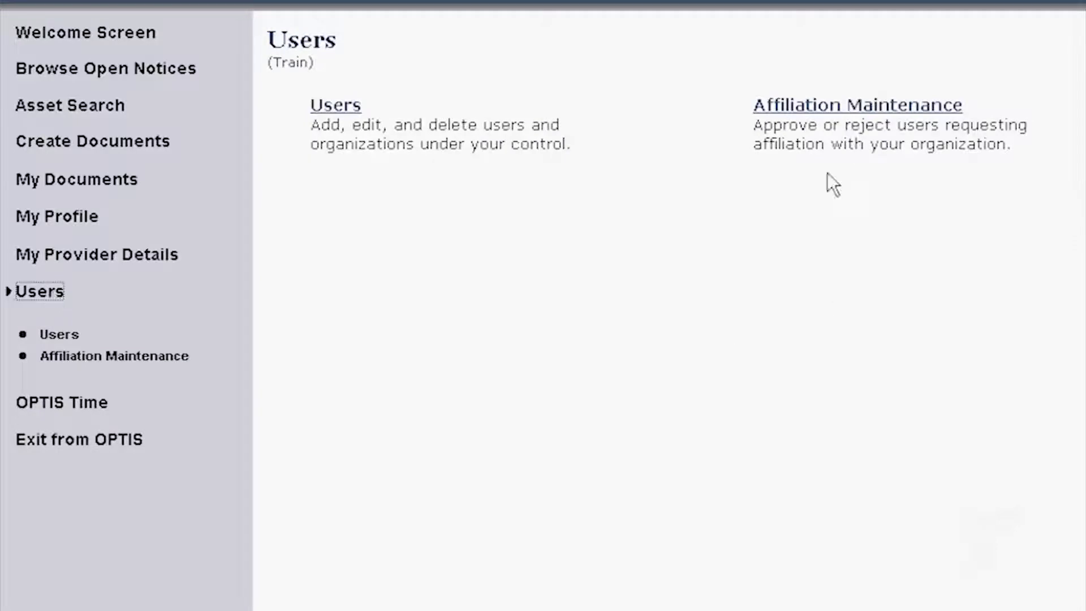
click(916, 120)
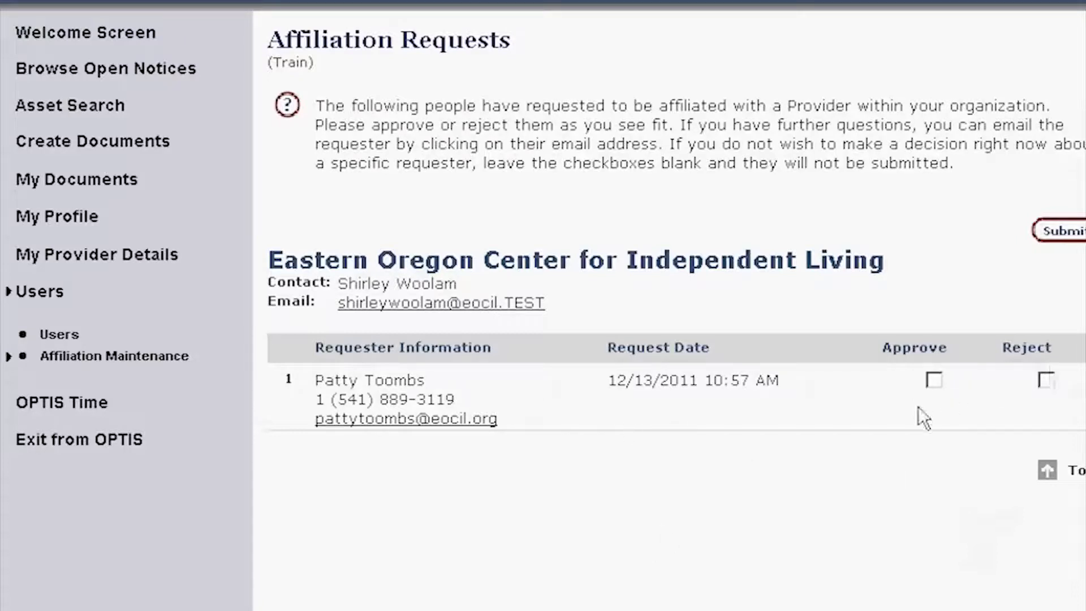
click(934, 380)
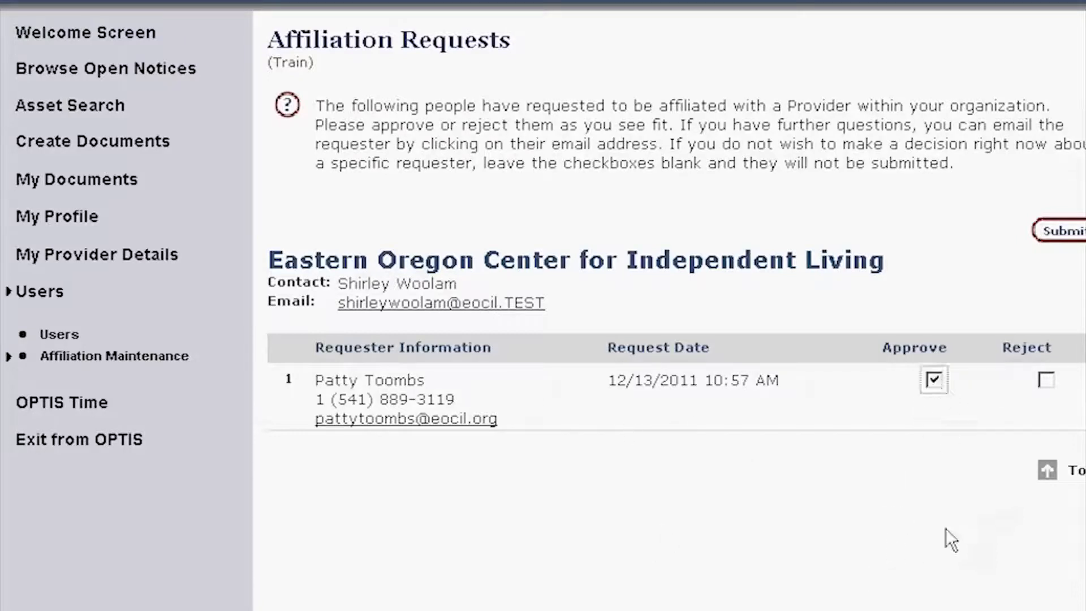
click(1060, 231)
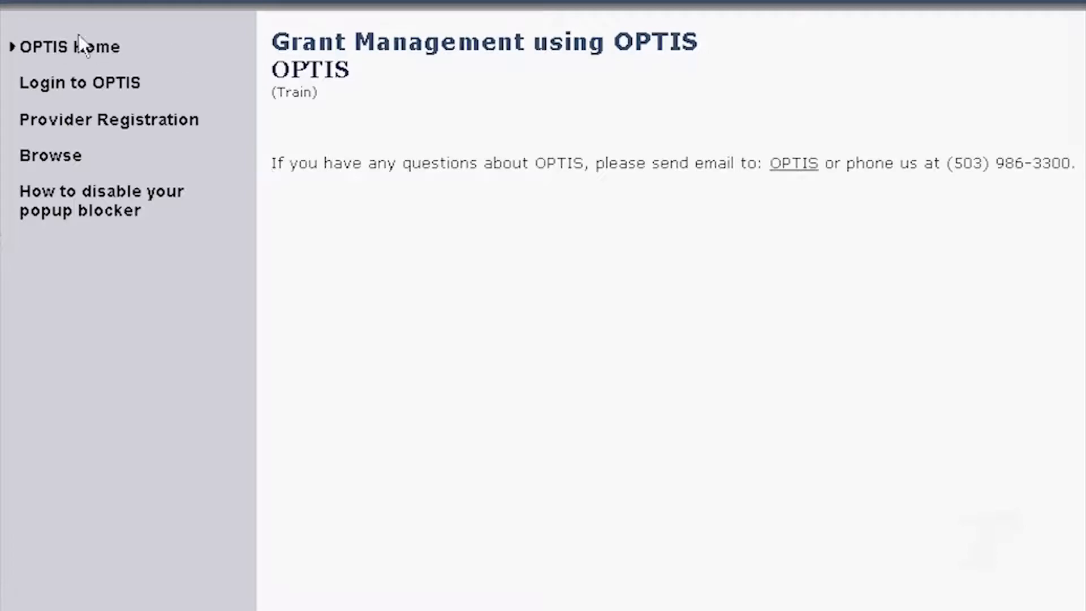
- Begin a provider registration with Email Notification and Electronic Response, accepting the user agreement
click(84, 134)
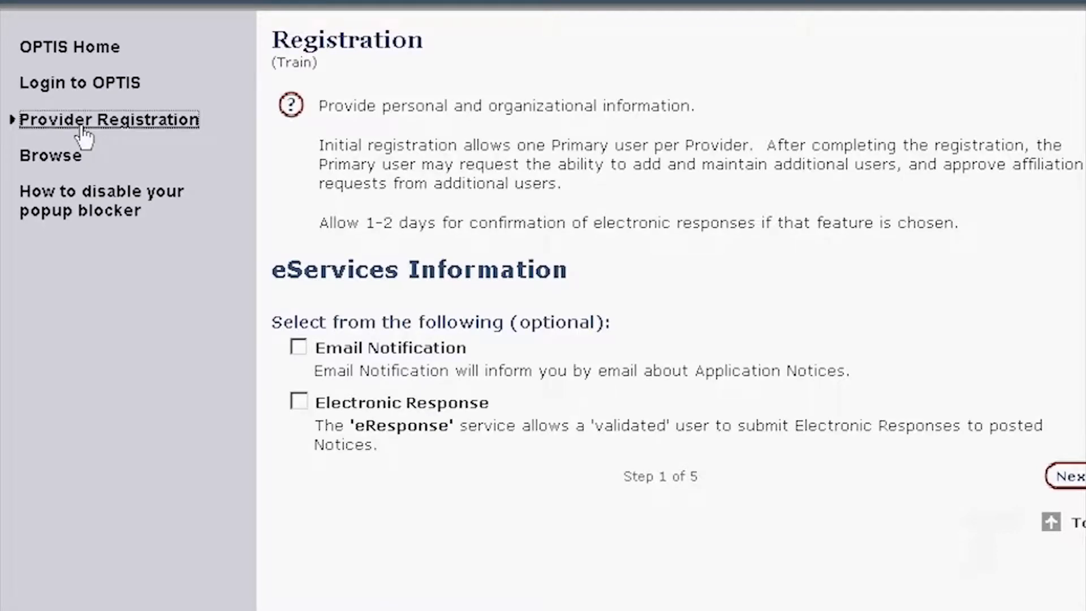
click(297, 347)
click(298, 400)
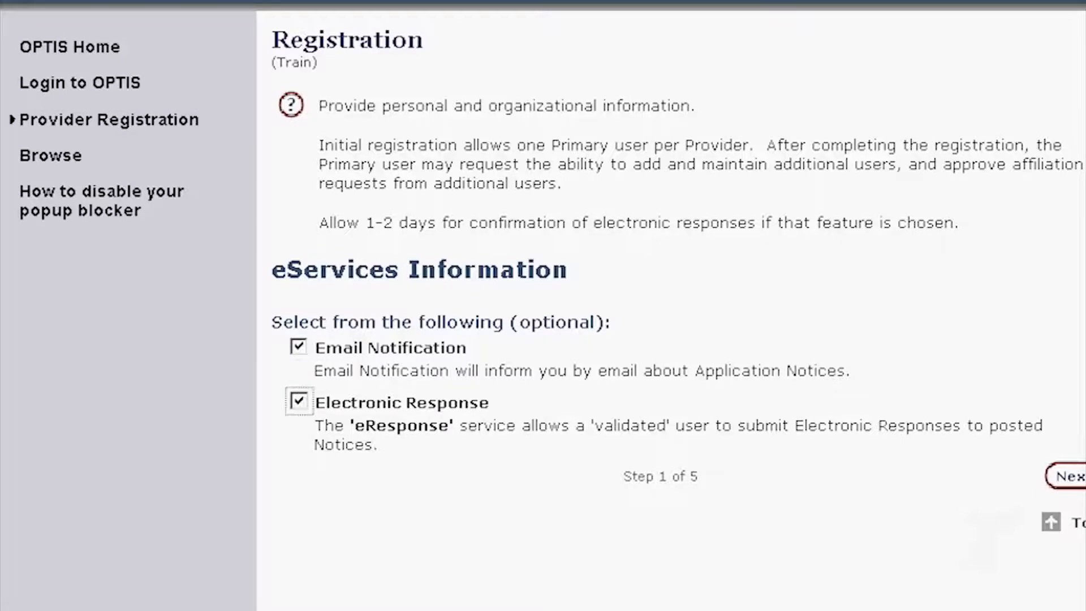
click(1073, 481)
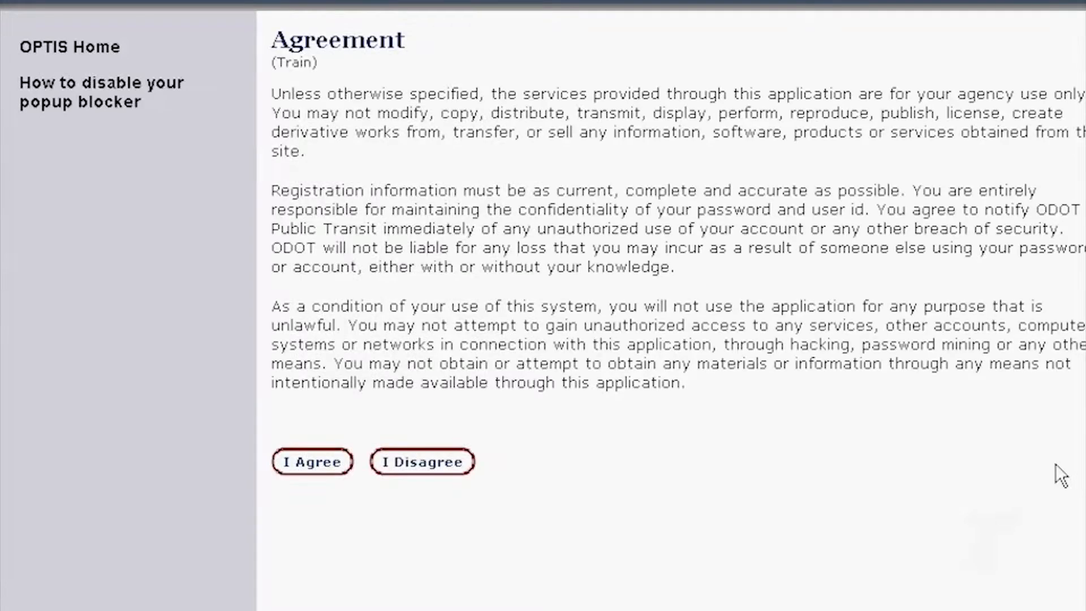
click(304, 468)
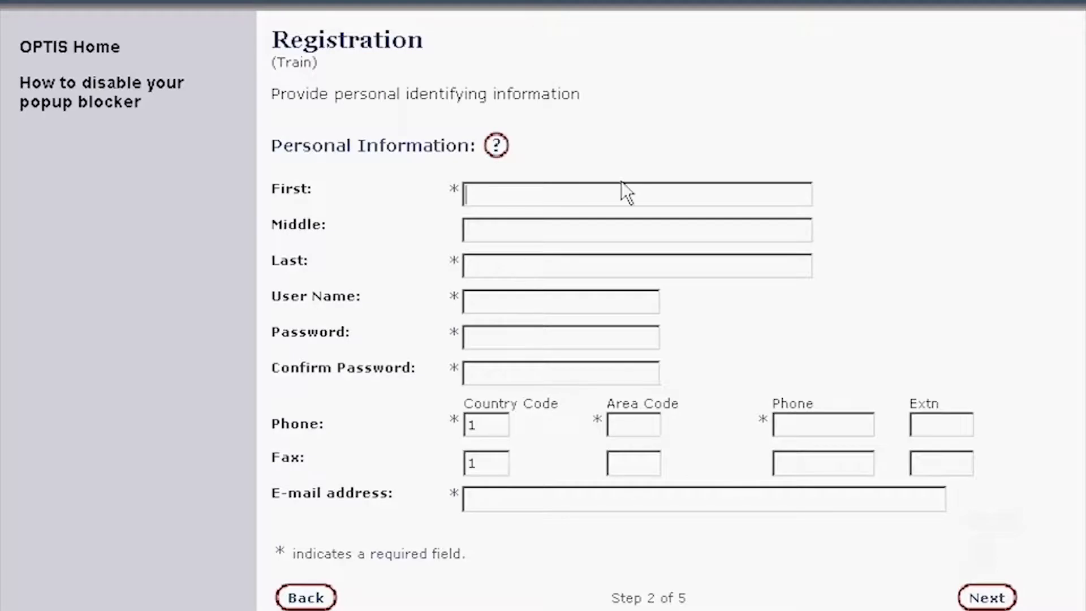
- Enter the new user's first, middle and last names, then begin typing their user name
text(mar)
key(BackSpace)
key(BackSpace)
key(BackSpace)
key(Tab)
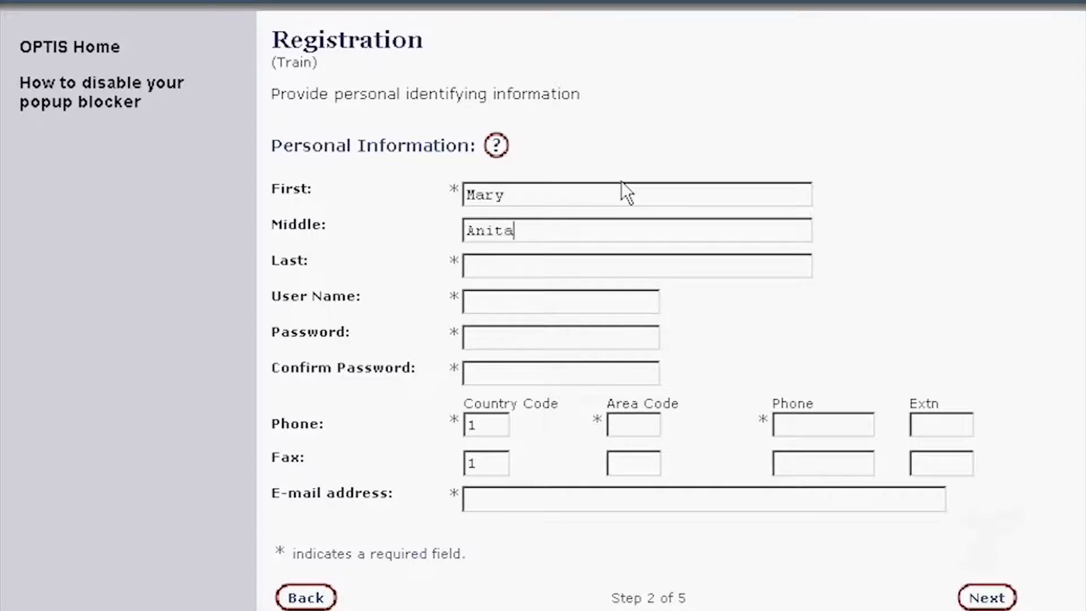
key(Tab)
key(Tab)
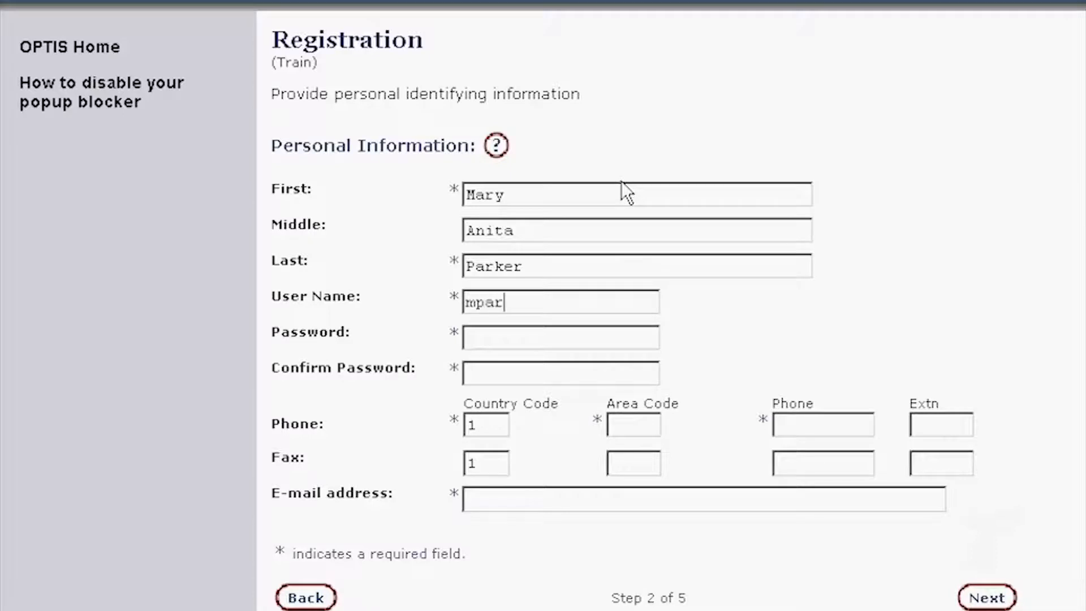
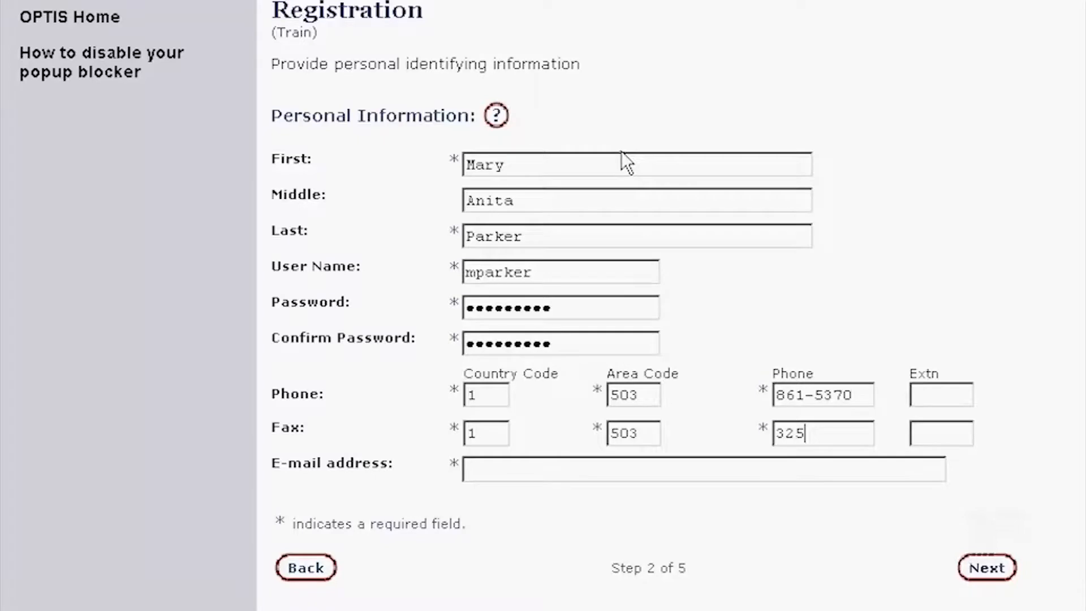
- Finish the fax number and enter the new user's e-mail address, correcting a typo
text(-1606)
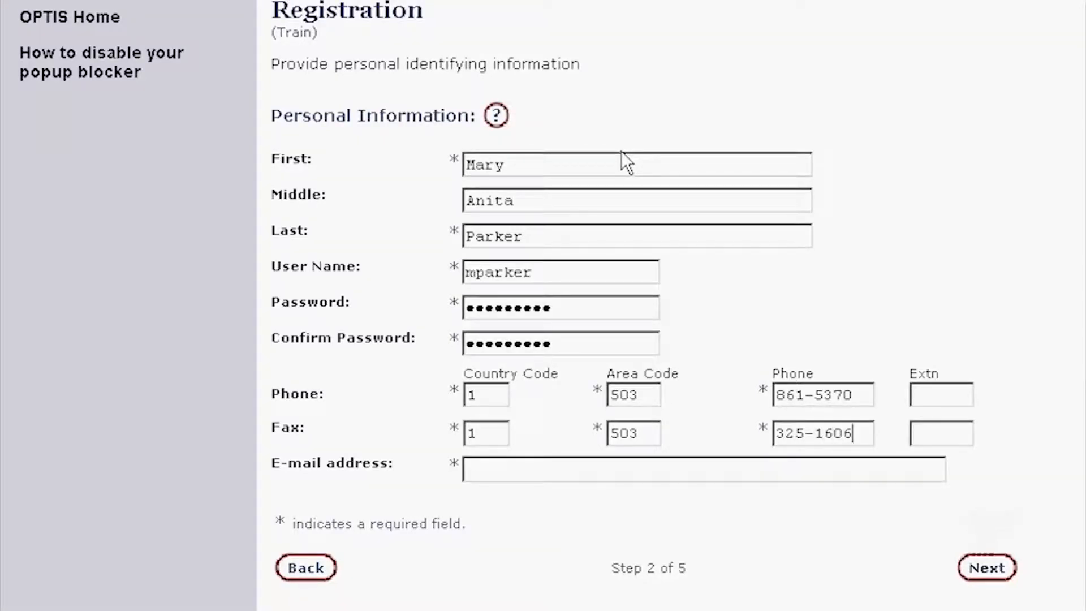
key(Tab)
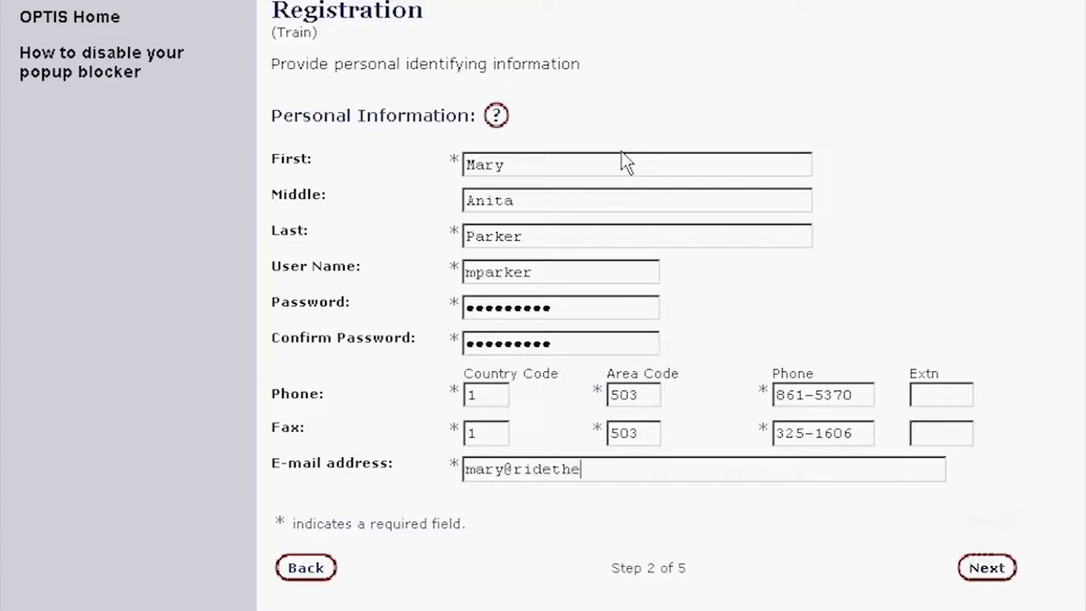
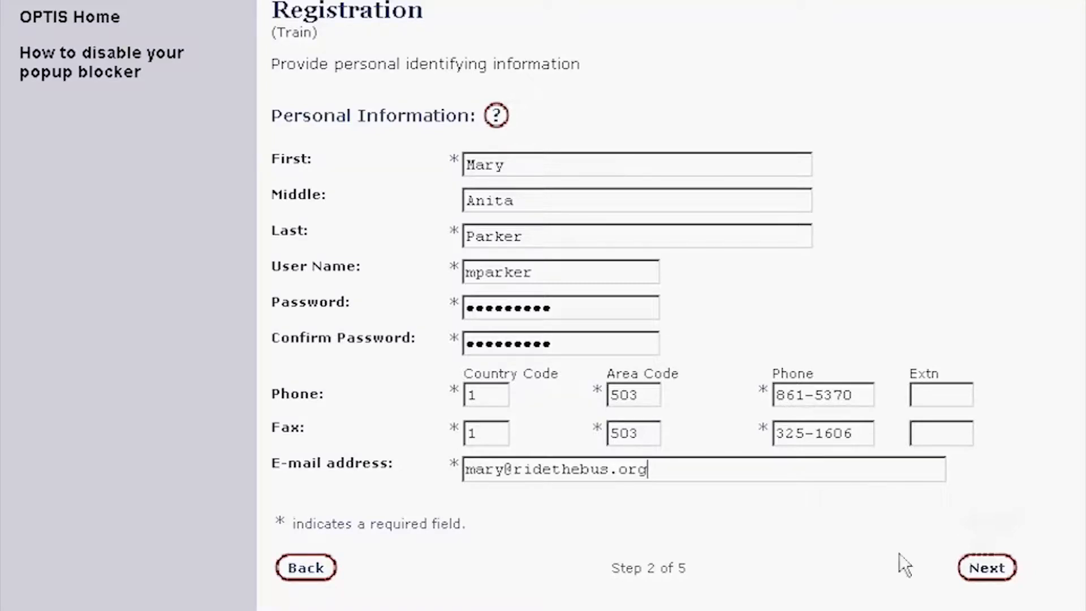
- Submit the personal details, load the full page at the security warning, and confirm the person
click(988, 569)
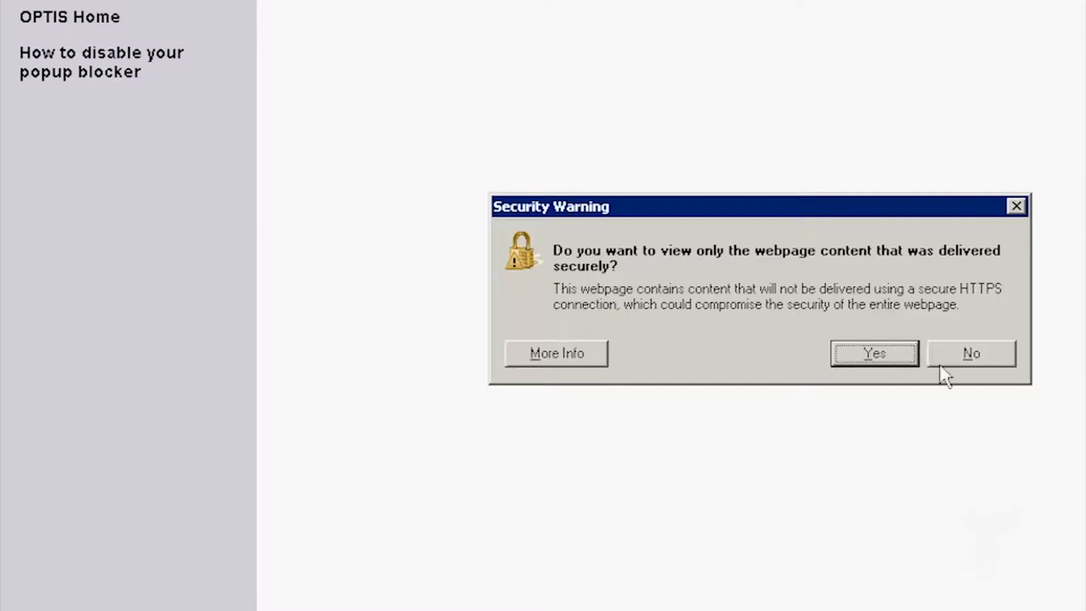
click(991, 354)
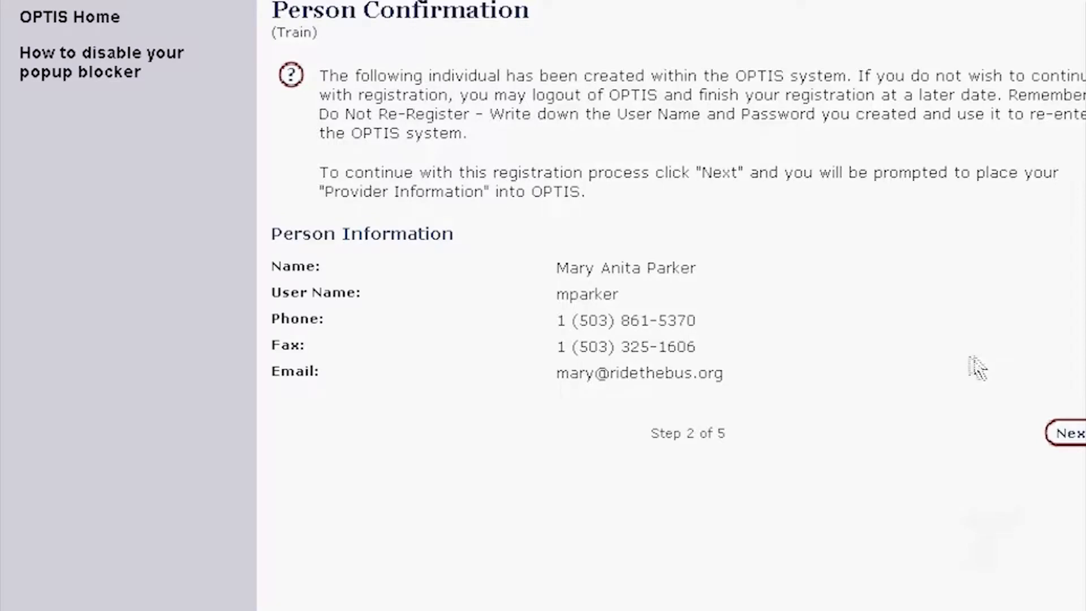
click(1071, 434)
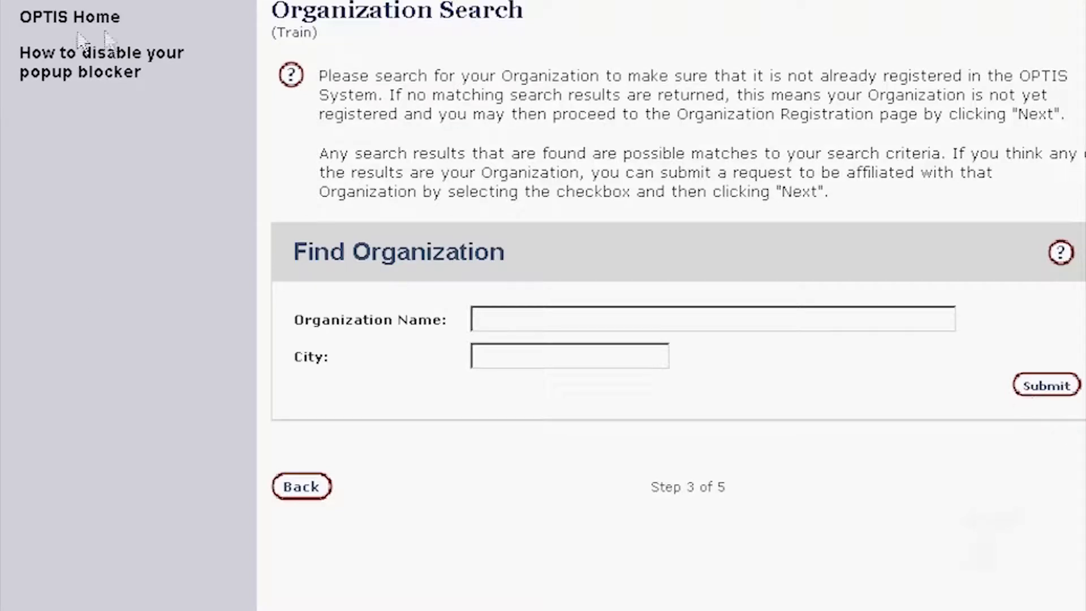
- Search organizations for 'suns' and request Sunset Empire Transportation District
text(suns)
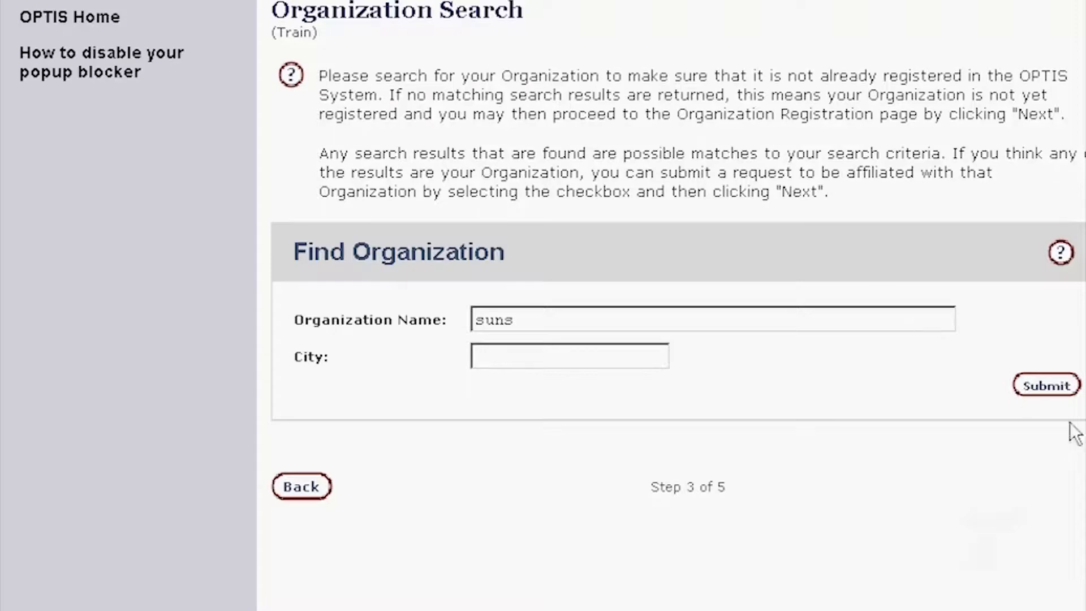
click(1060, 390)
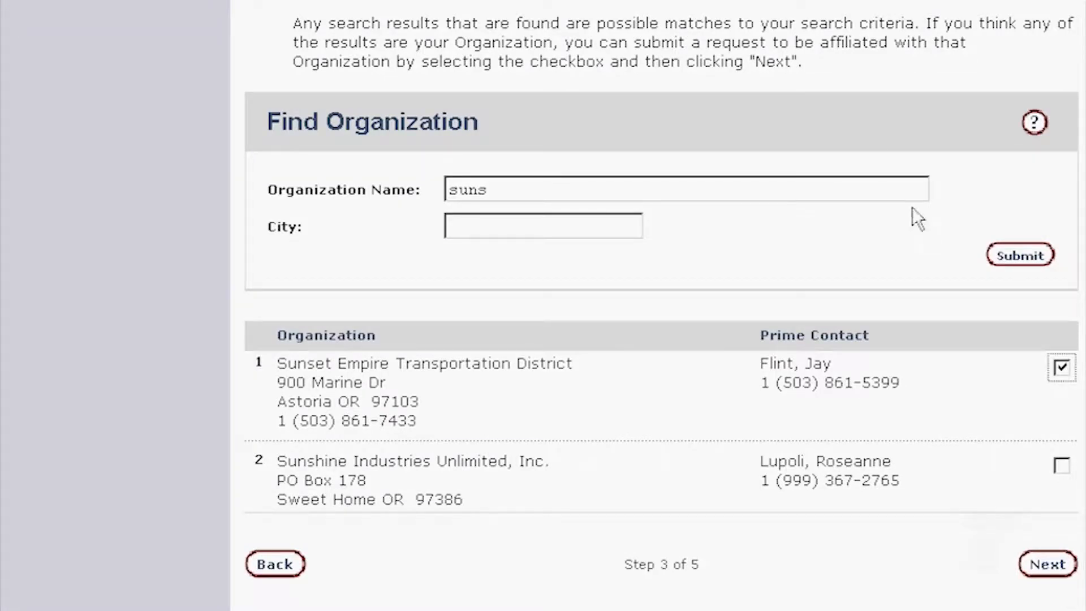
click(1053, 566)
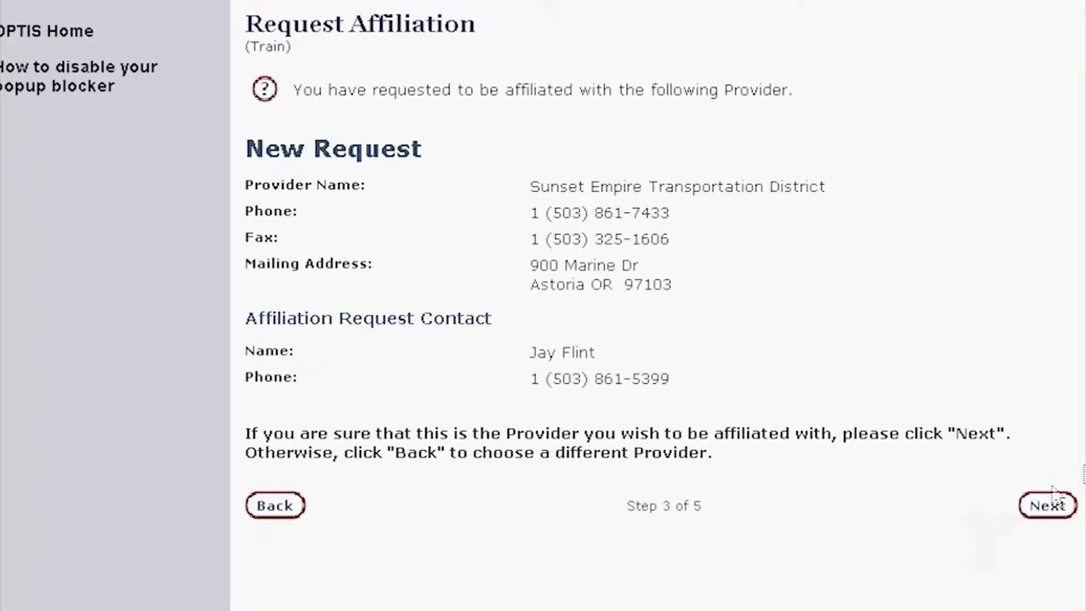
- Confirm the Sunset Empire affiliation, skip profile setup, and review the step 5 summary
click(1046, 505)
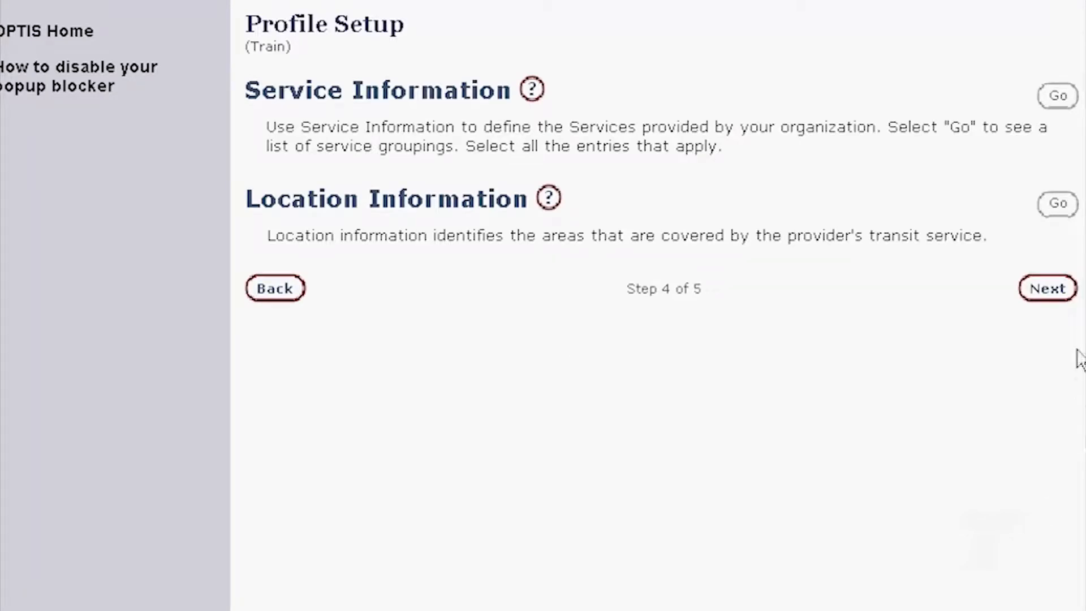
click(1047, 292)
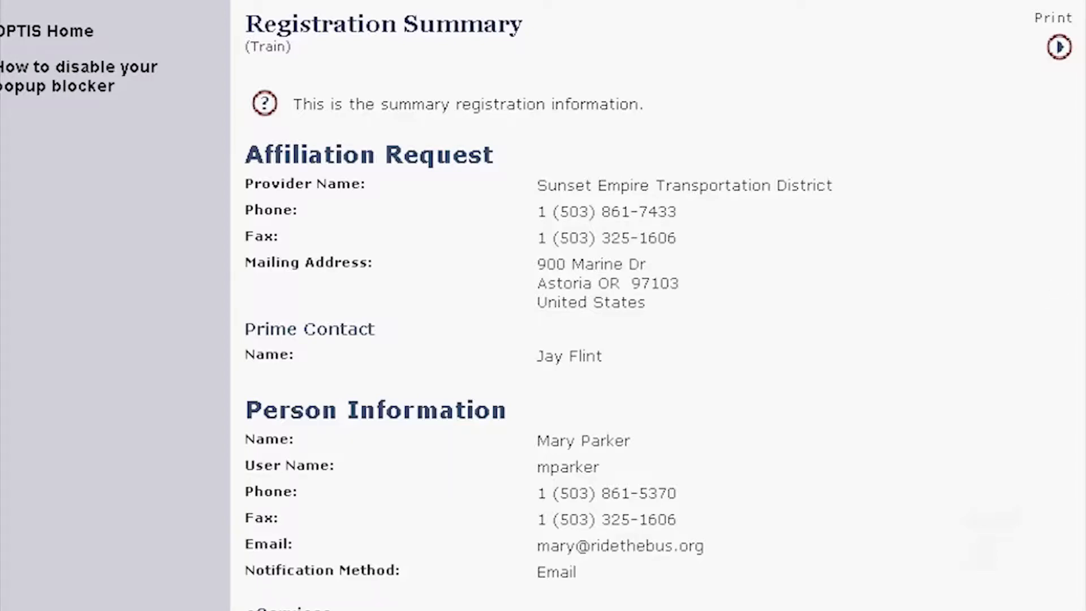
scroll(656, 305, down, 3)
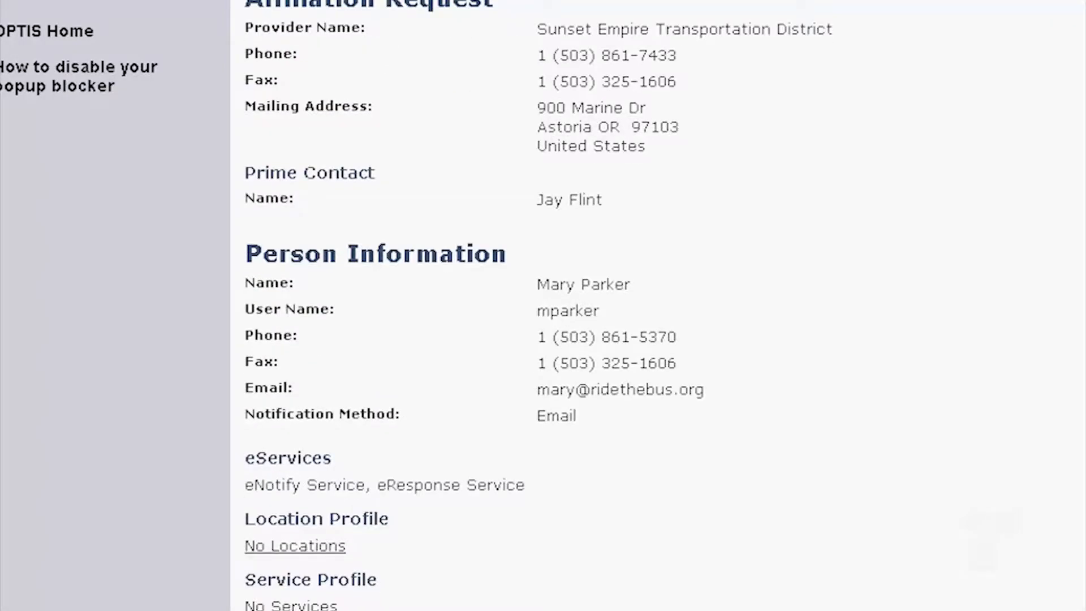
scroll(833, 374, down, 3)
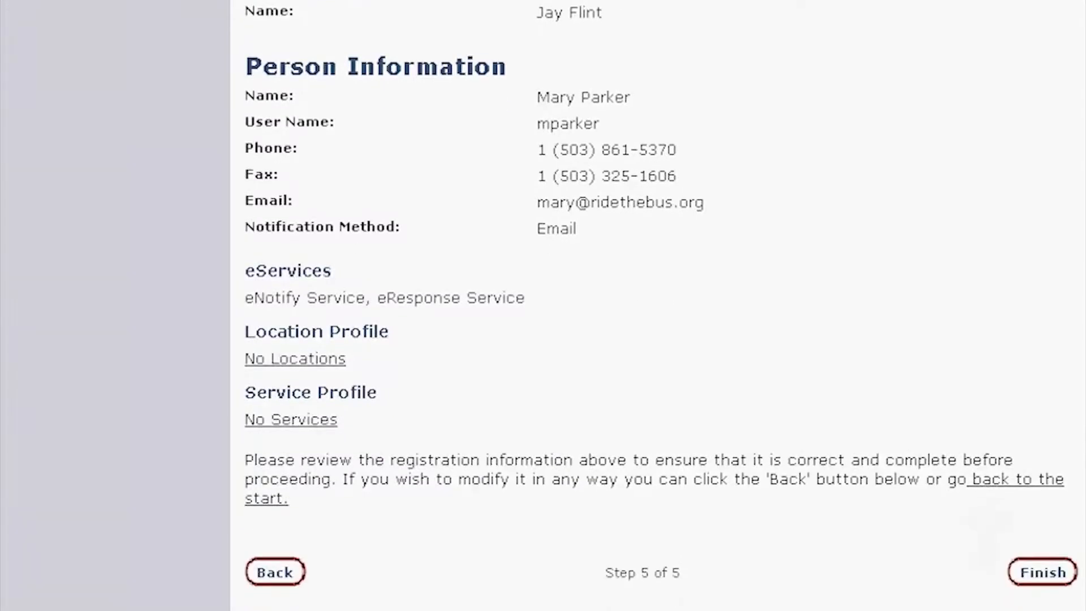
- Finish the sub-user registration and log in again with the primary user's password
click(1054, 580)
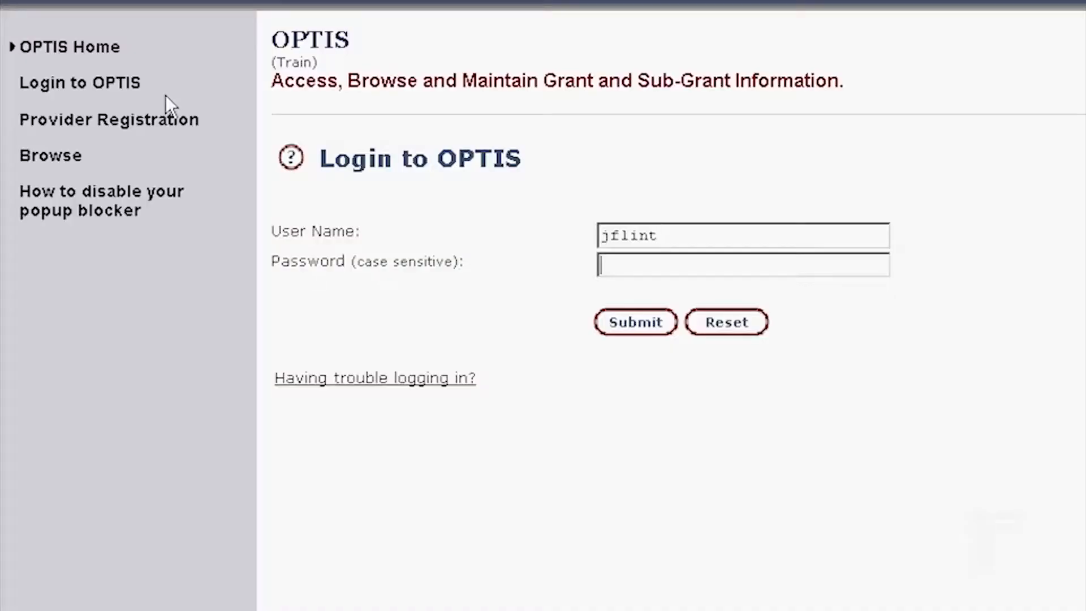
text(**********)
key(Return)
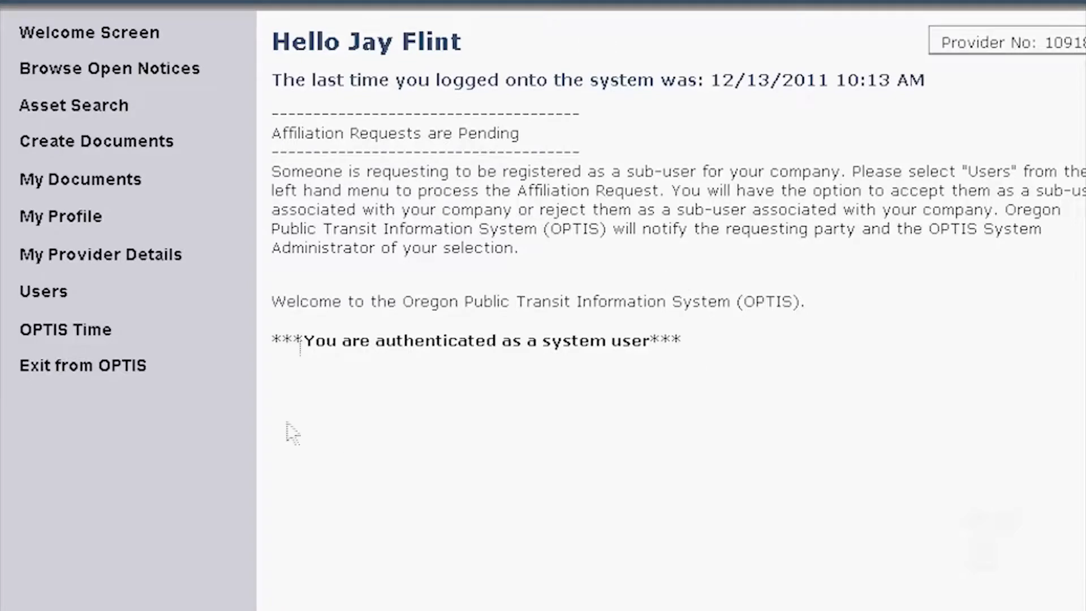
- Approve the pending Sunset Empire sub-user request in Affiliation Maintenance and submit it
click(43, 290)
click(885, 109)
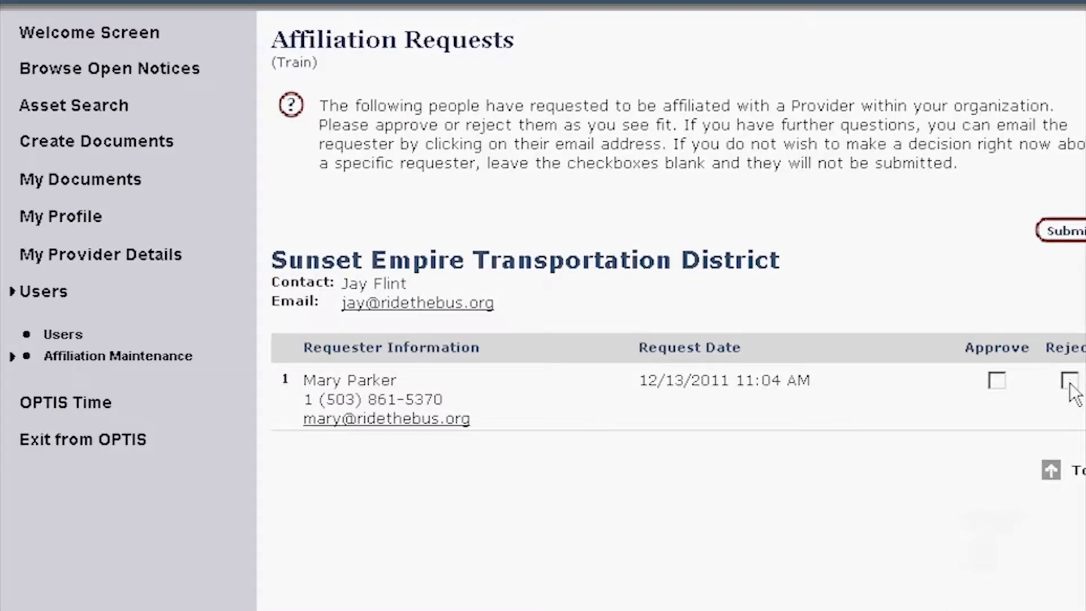
click(999, 380)
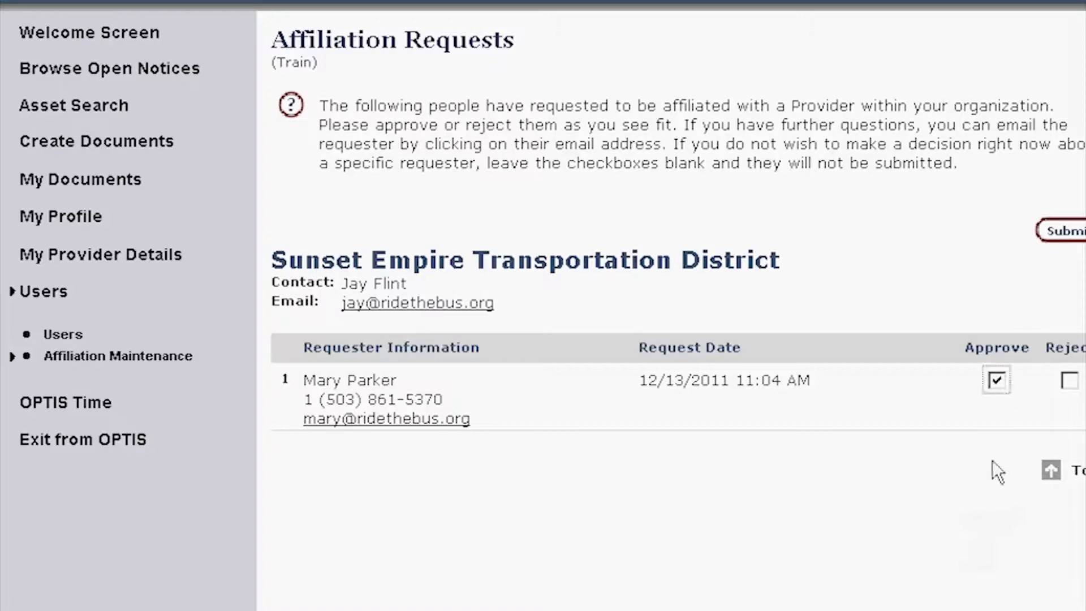
click(1077, 233)
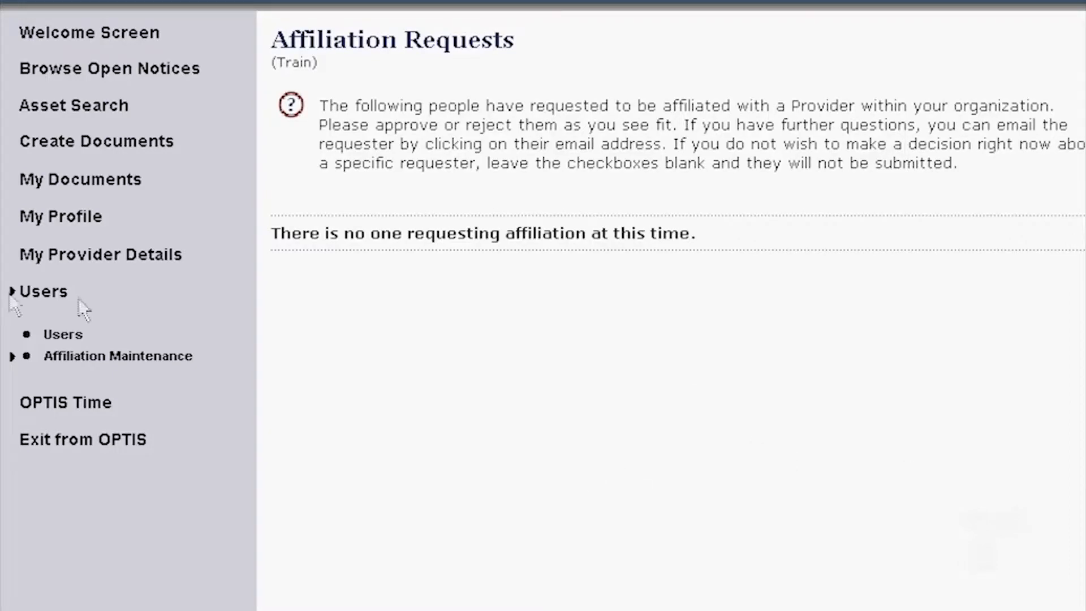
- Open the provider's Authorized Personnel list and start adding a new user
click(28, 301)
click(345, 108)
click(829, 246)
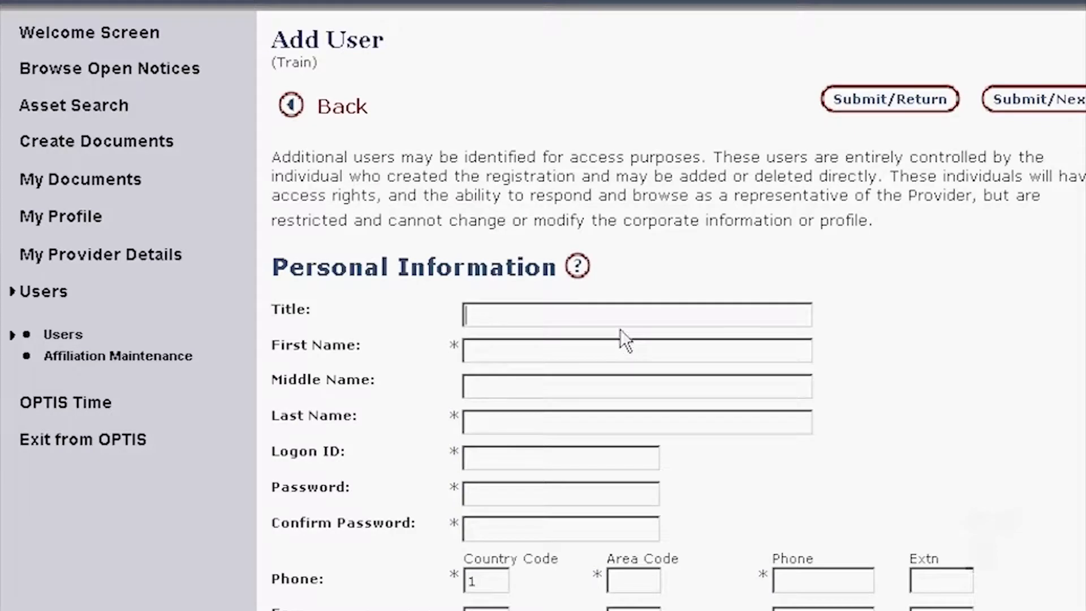
- Enter title Accounting, the new user's first and last name, and their logon ID
text(Accounting)
key(Tab)
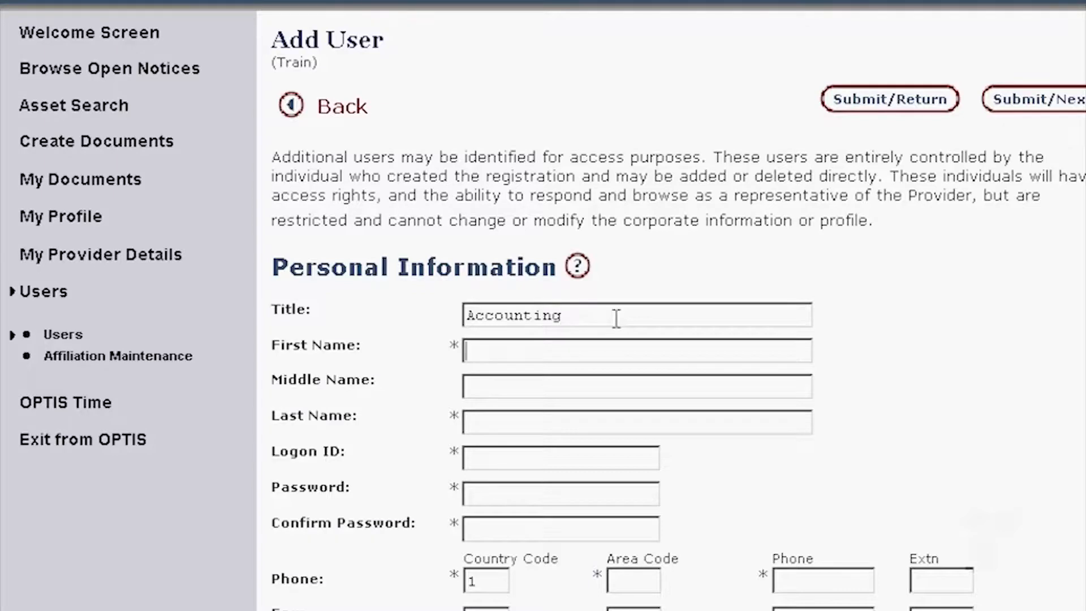
key(Tab)
key(Tab)
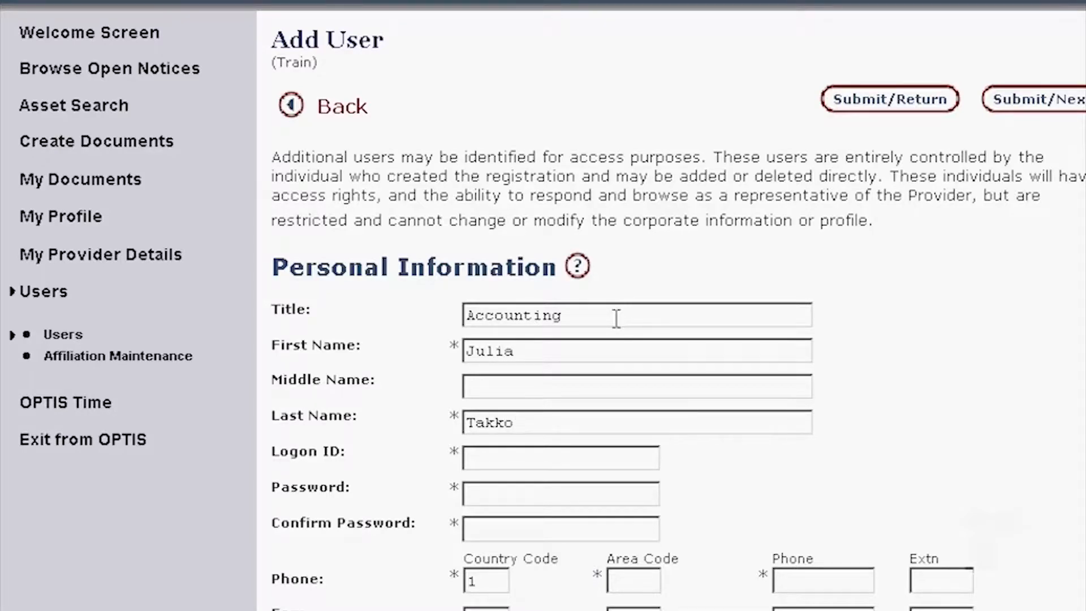
key(Tab)
key(Tab)
- Enter and confirm the account password, then fill in the user's phone number and e-mail address
text(********)
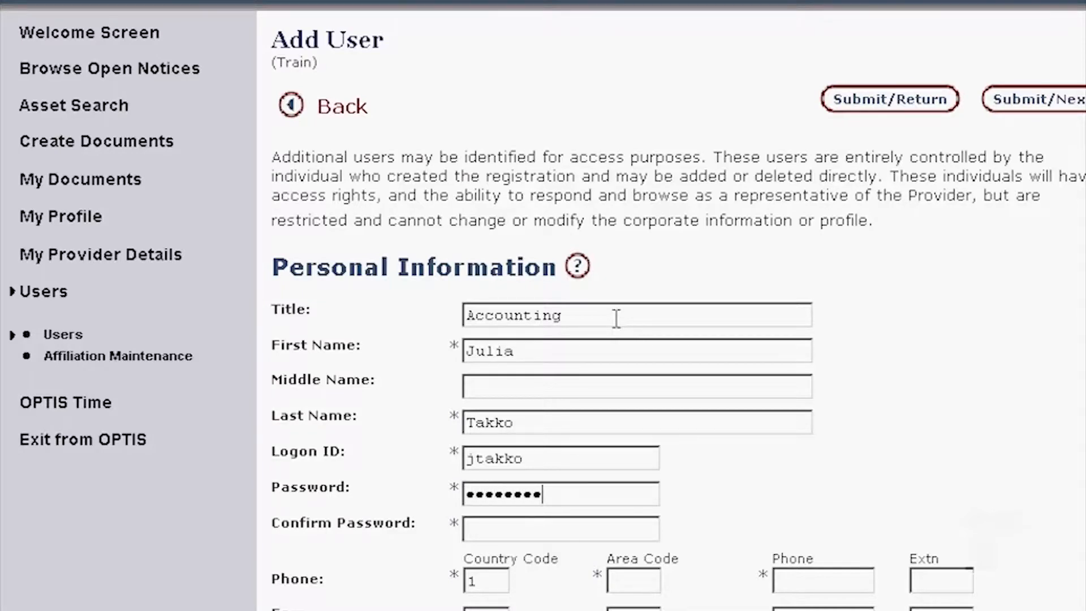
text(**)
key(Tab)
text(**********)
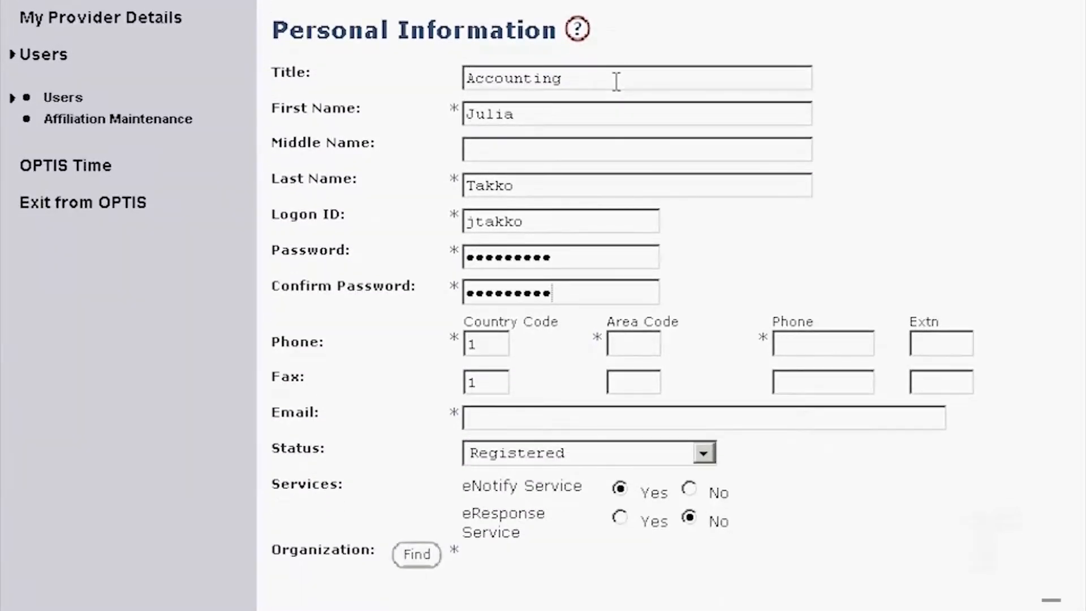
key(Tab)
key(Tab)
key(Tab)
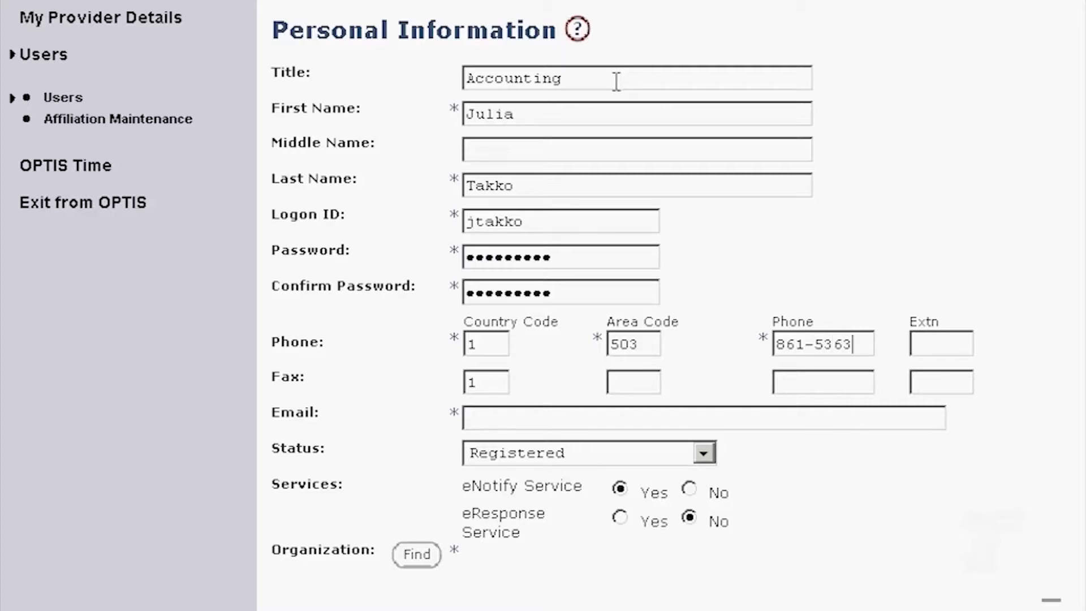
key(Tab)
key(Tab)
key(Tab)
key(Tab)
key(Tab)
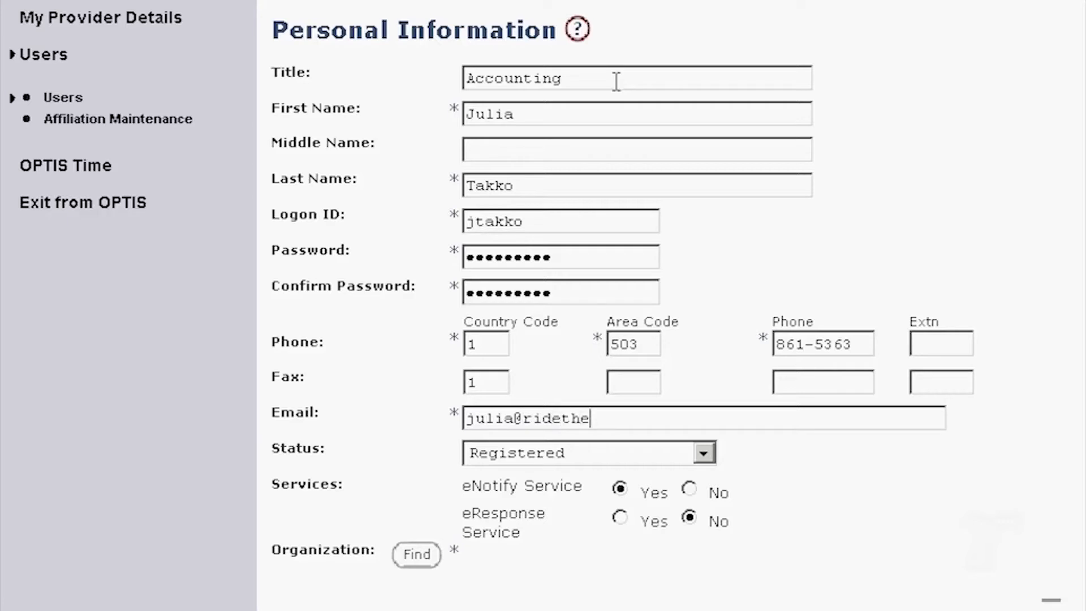
- Choose status Validated for eResponse, select Yes for eResponse Service, and assign Sunset Empire Transportation District
click(707, 454)
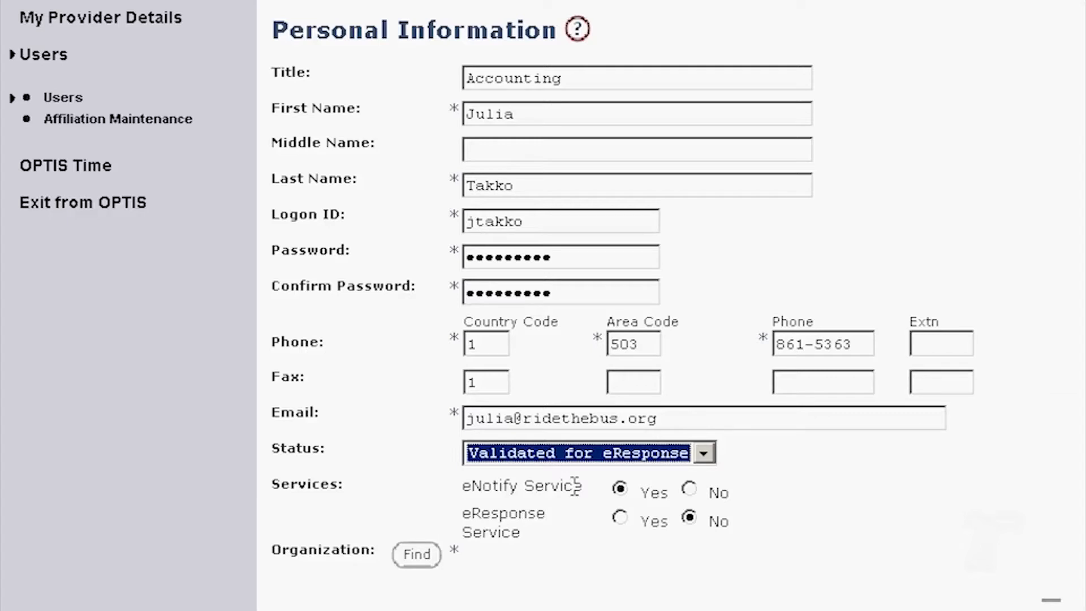
click(620, 518)
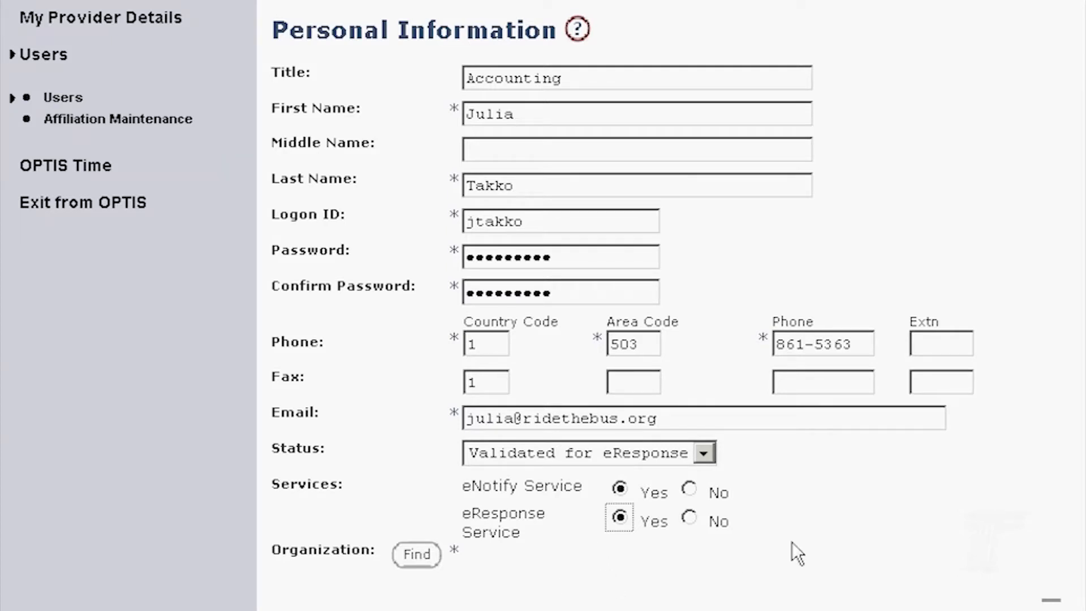
click(421, 558)
click(217, 240)
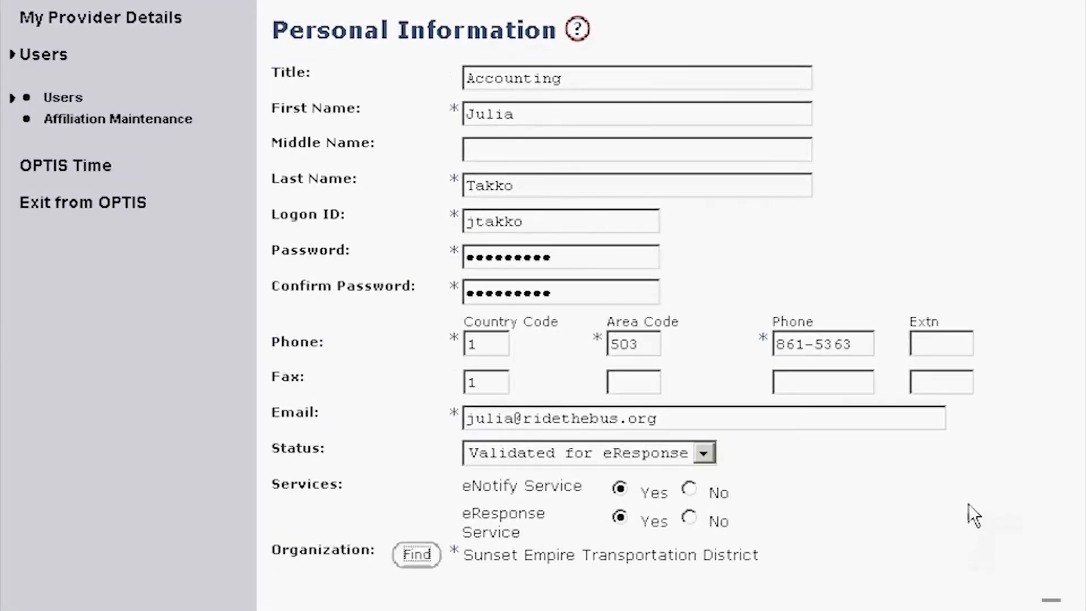
scroll(968, 504, down, 1)
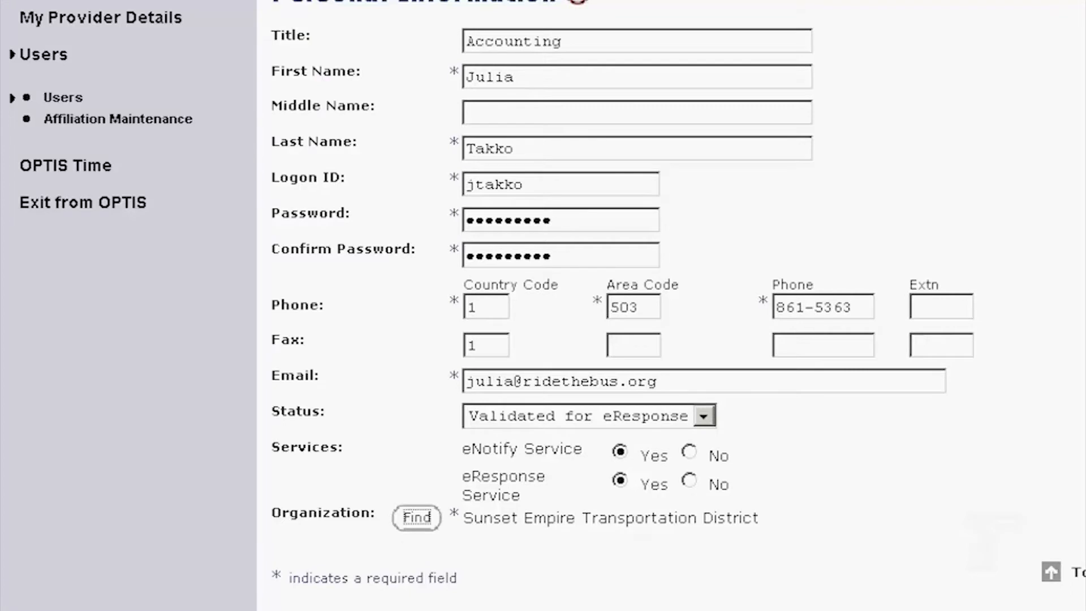
scroll(968, 503, up, 1)
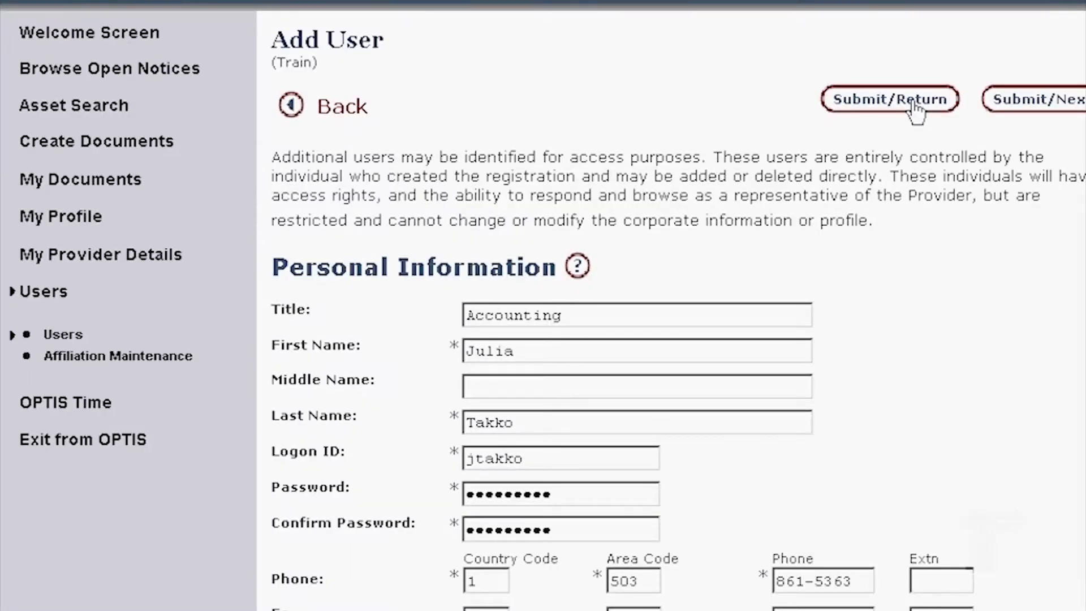
- Submit the new user, then delete the checked entry from the Authorized Personnel list
click(916, 107)
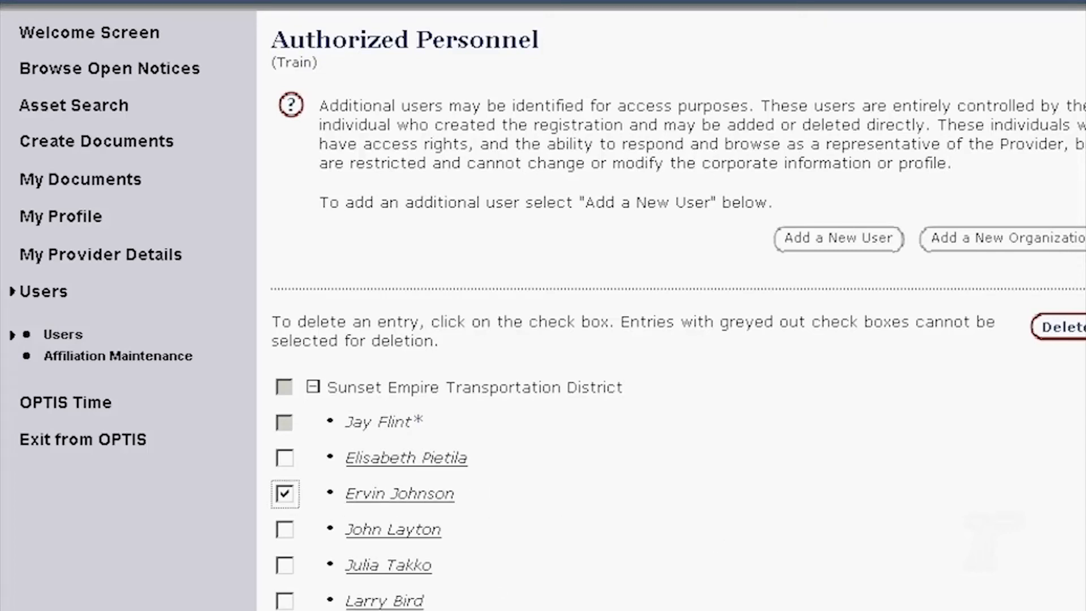
click(1062, 326)
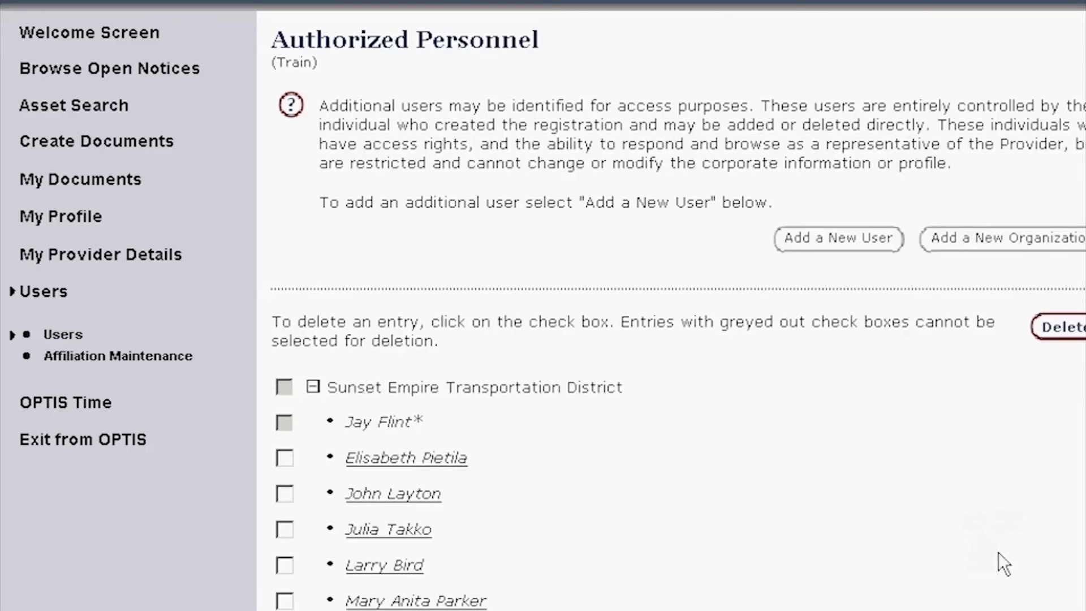